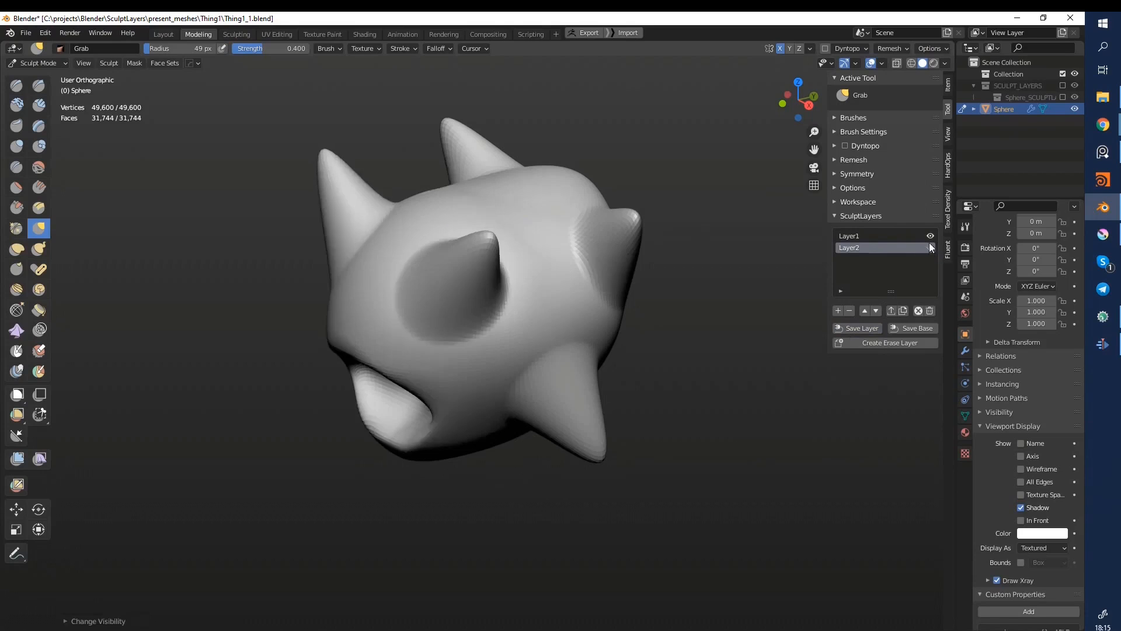
Step: Toggle the visibility of Layer1 and Layer2 to compare how each affects the spiked sphere
click(930, 236)
middle_drag(601, 258, 633, 231)
click(930, 236)
click(930, 248)
mouse_move(518, 340)
middle_down()
mouse_move(467, 344)
mouse_move(509, 347)
middle_up()
Step: Merge Layer2 into Layer1 and compare the sculpt with the merged layer hidden and shown
click(891, 311)
click(930, 237)
click(930, 237)
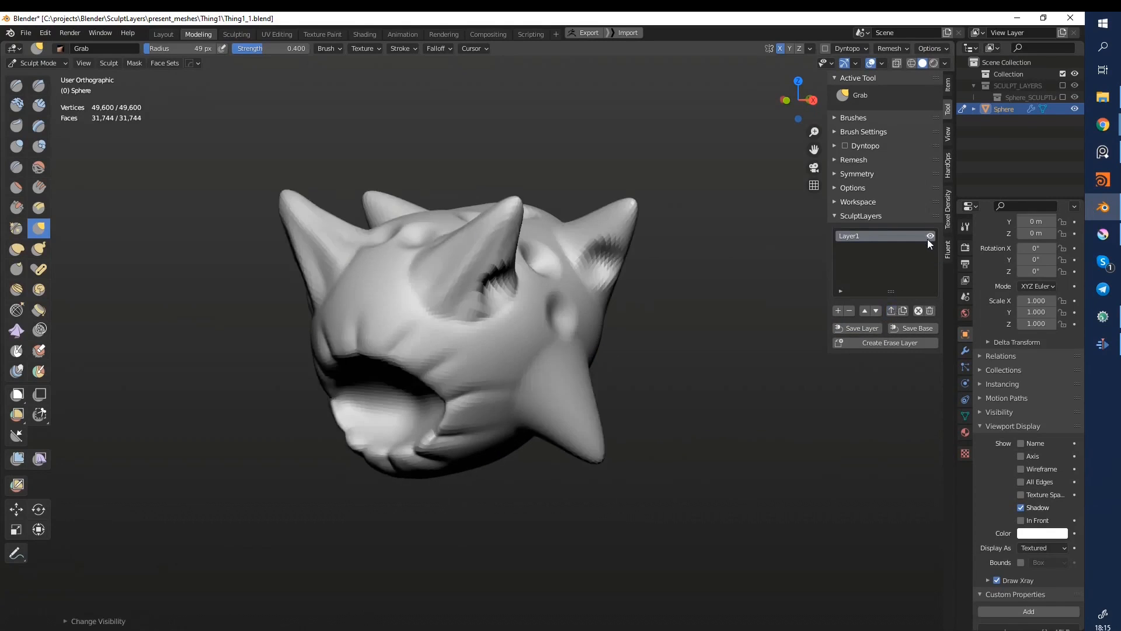
click(917, 311)
middle_drag(584, 379, 542, 384)
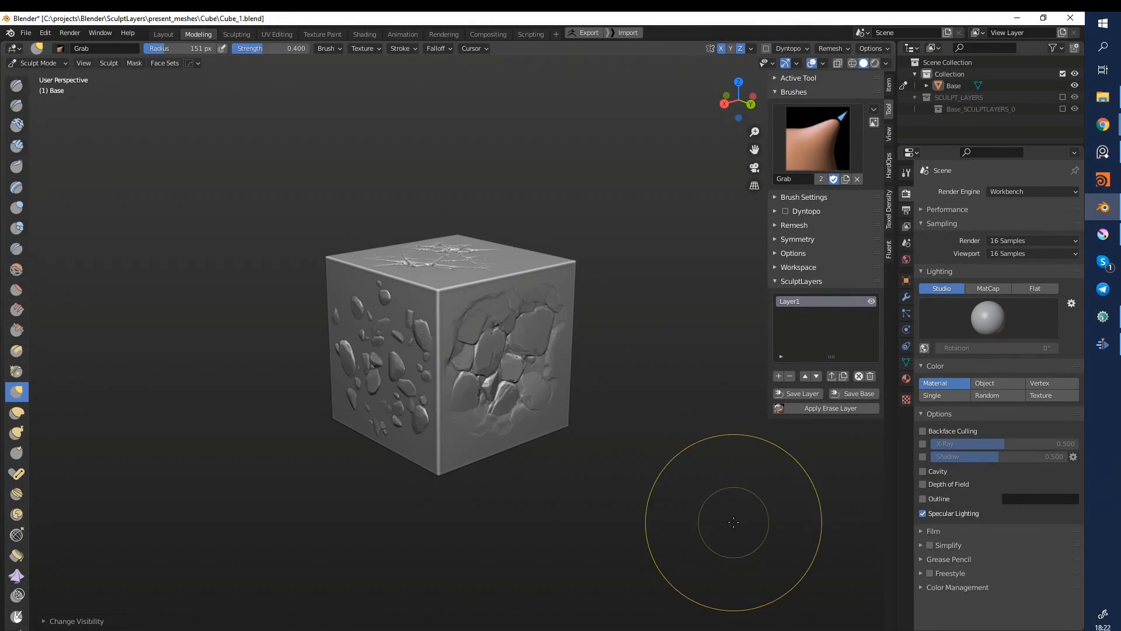
Step: Inspect the cube's sculpted faces and remove its Layer1 sculpt layer
mouse_move(748, 522)
middle_down()
mouse_move(586, 443)
mouse_move(556, 469)
mouse_move(590, 406)
middle_up()
scroll(555, 469, down, 2)
click(788, 376)
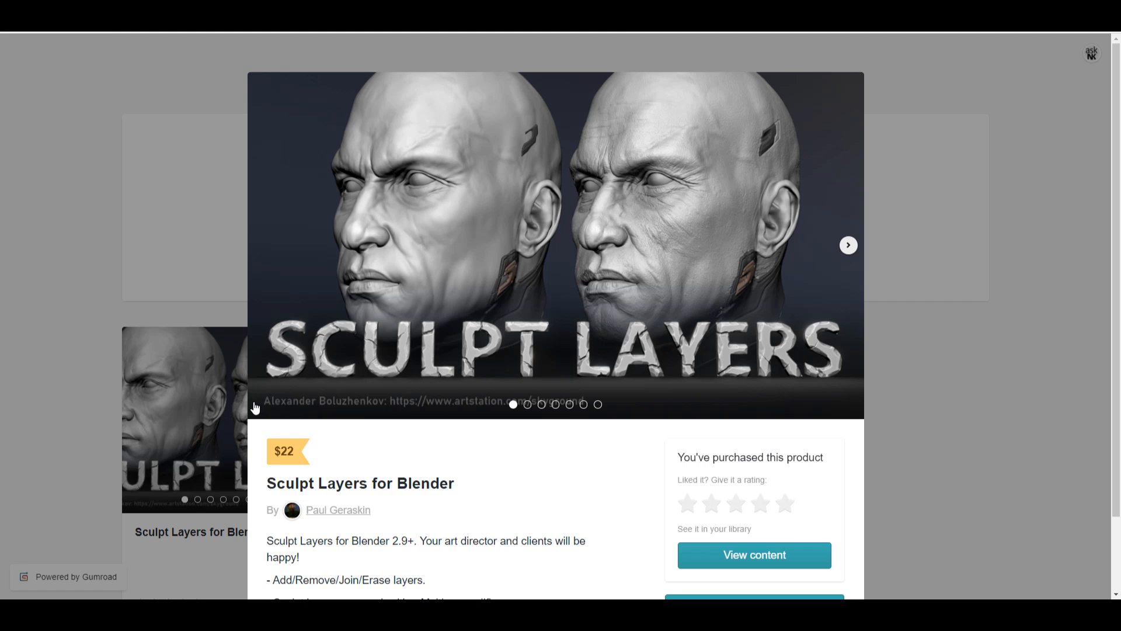
scroll(457, 386, down, 3)
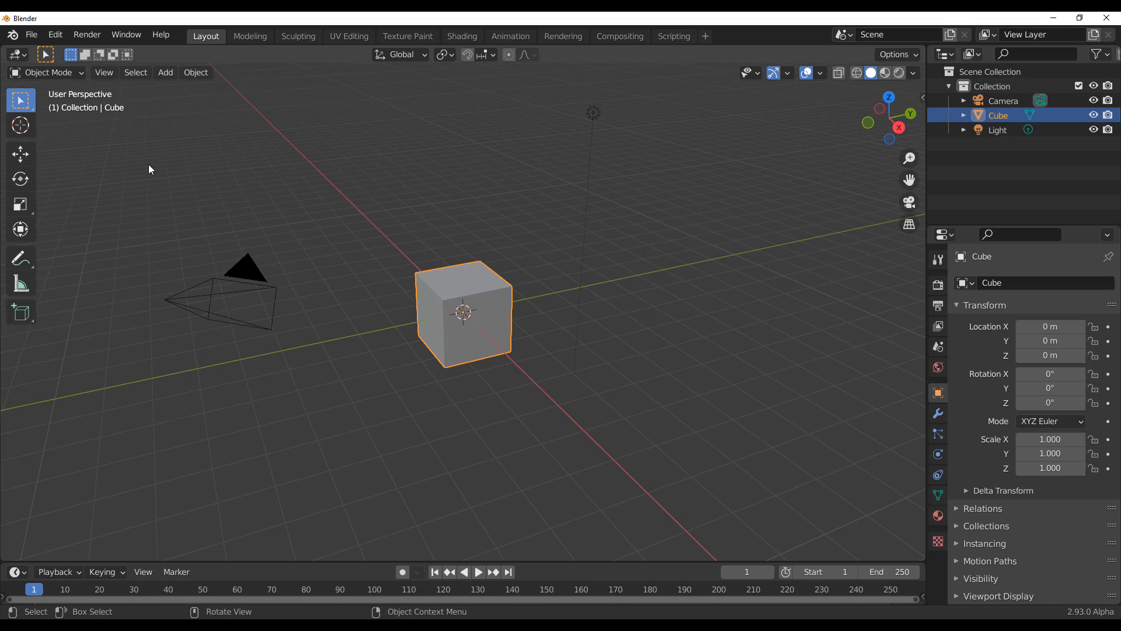
click(203, 191)
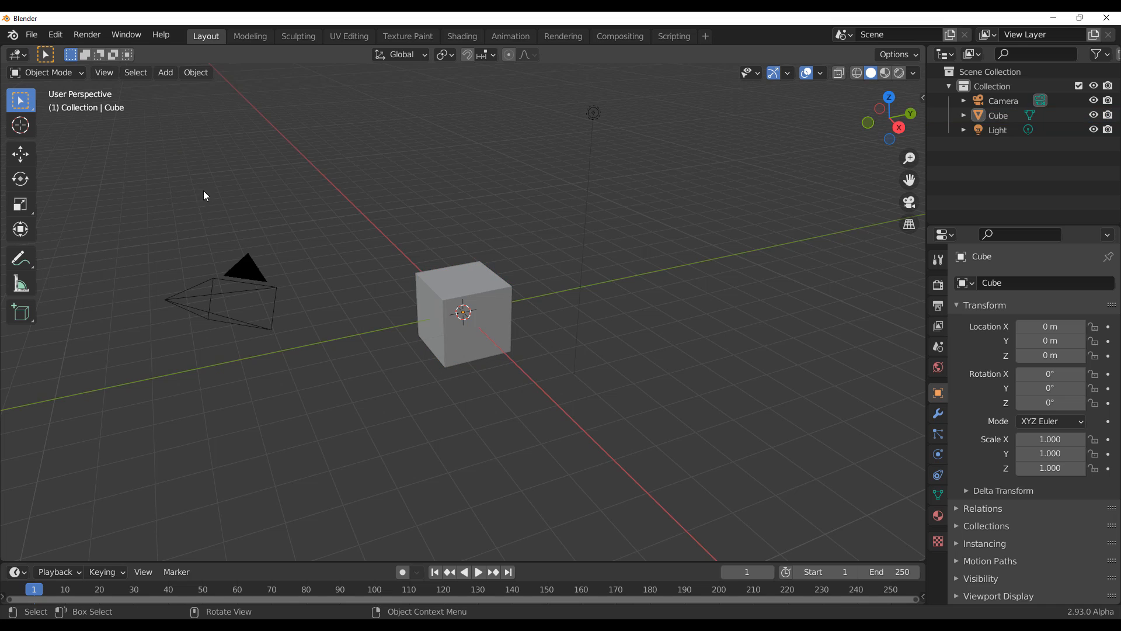
click(58, 36)
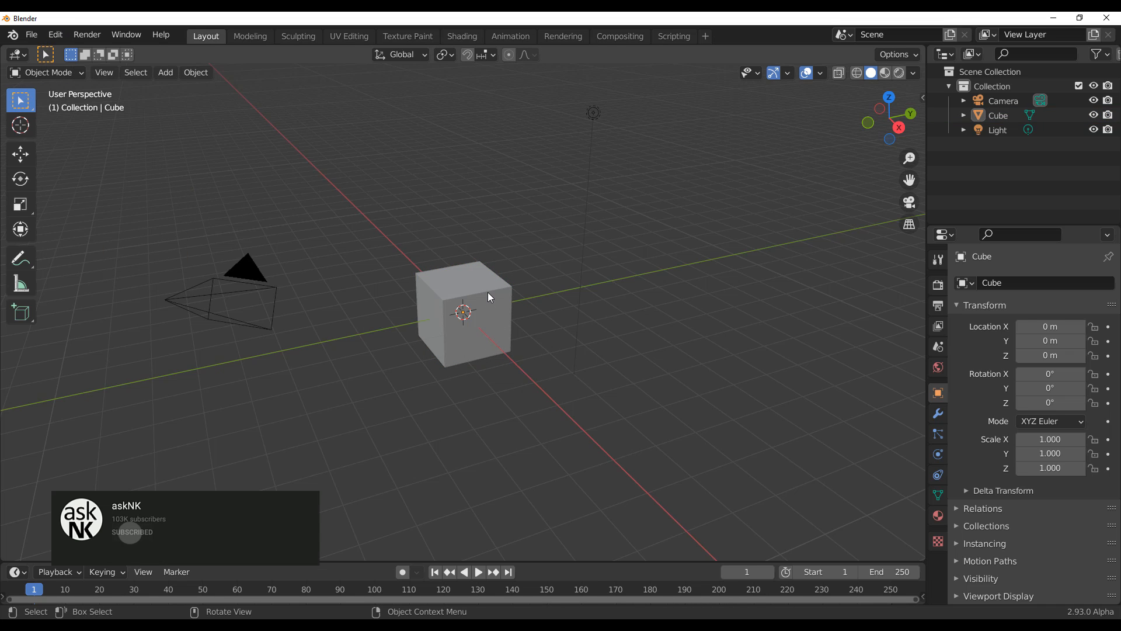
Step: Display the SculptLayers controls beside the viewport
key(n)
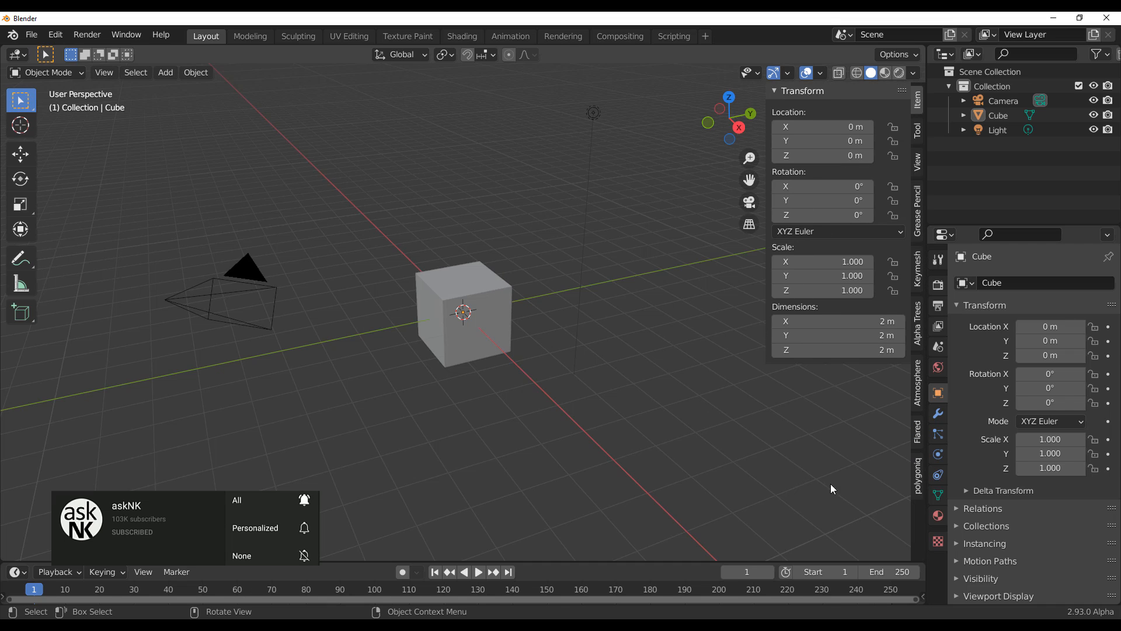
click(920, 132)
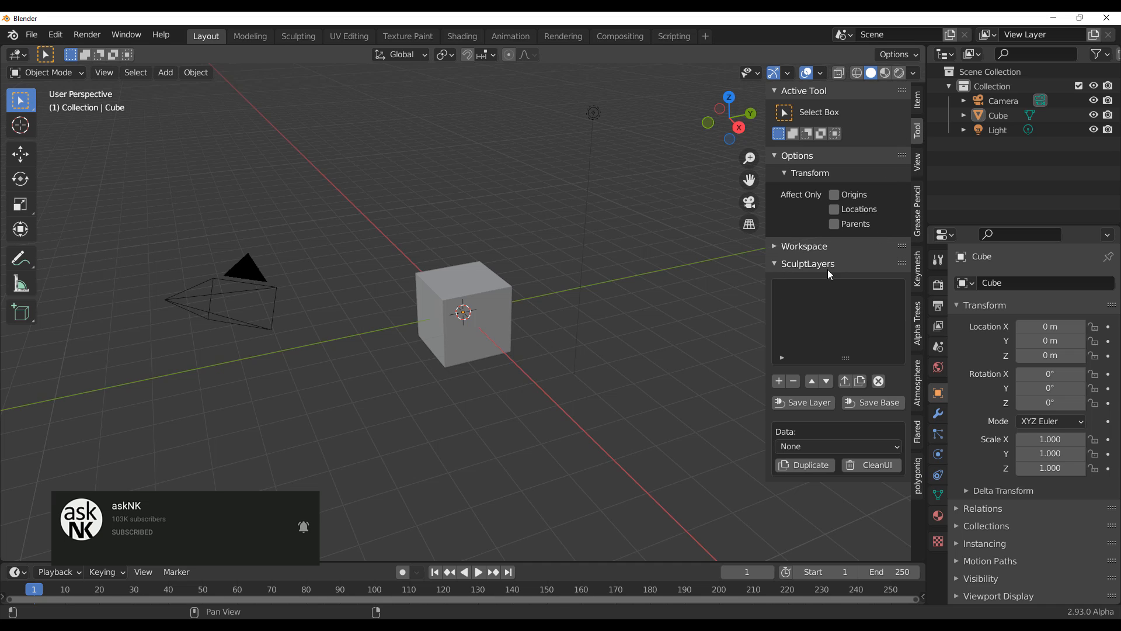
scroll(476, 286, up, 7)
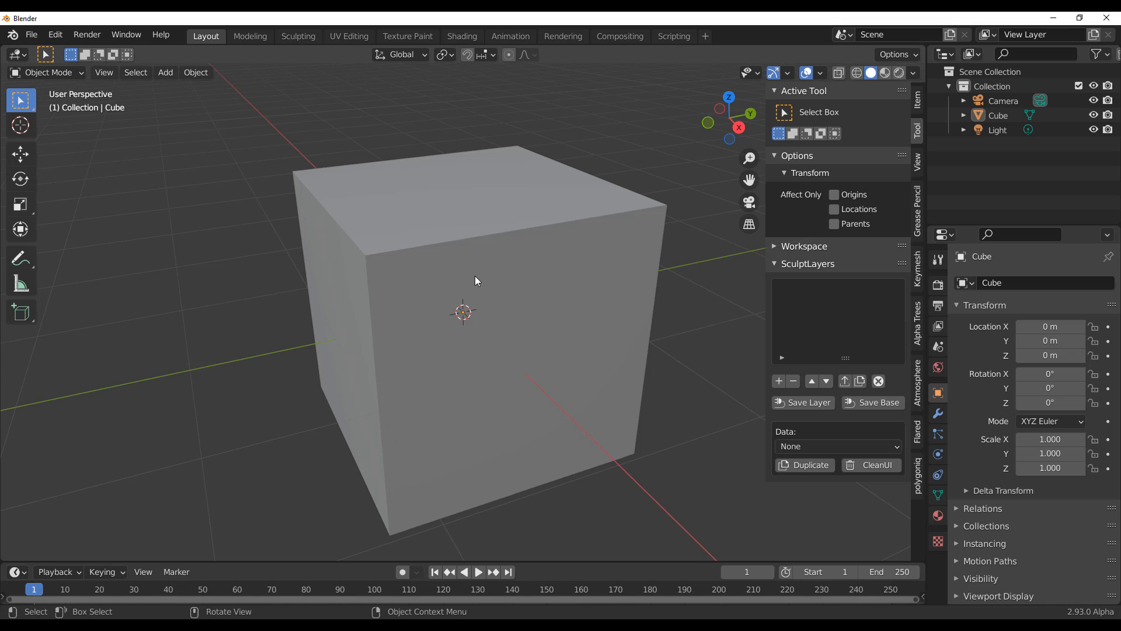
Step: Turn the cube into a dense sphere by adding a level 5 Subdivision Surface modifier and applying it
click(477, 281)
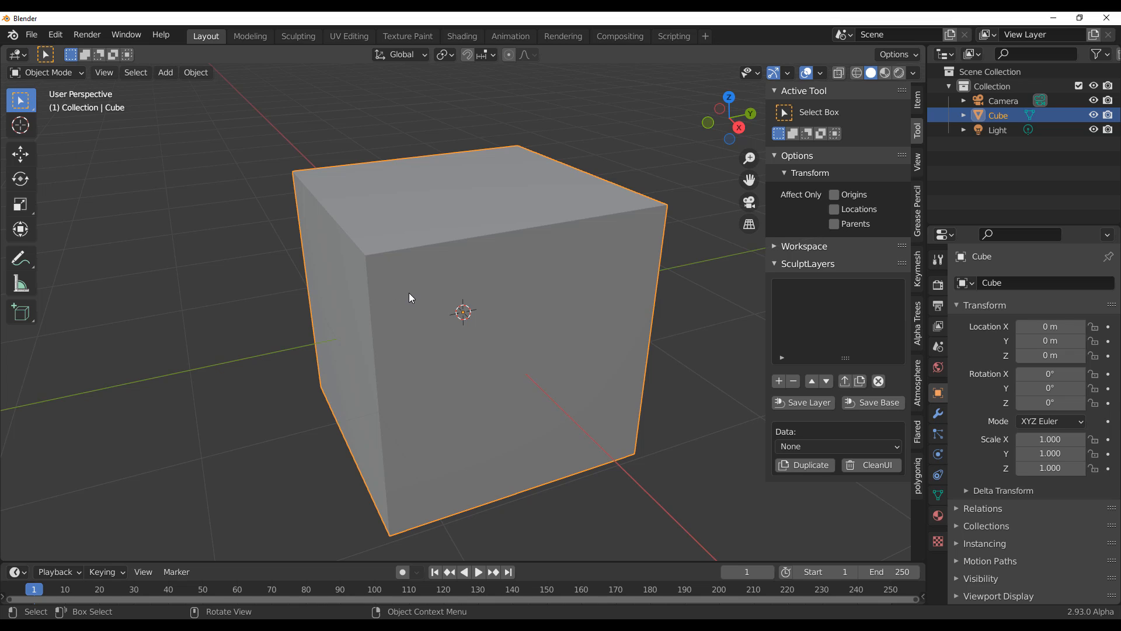
key(ctrl+3)
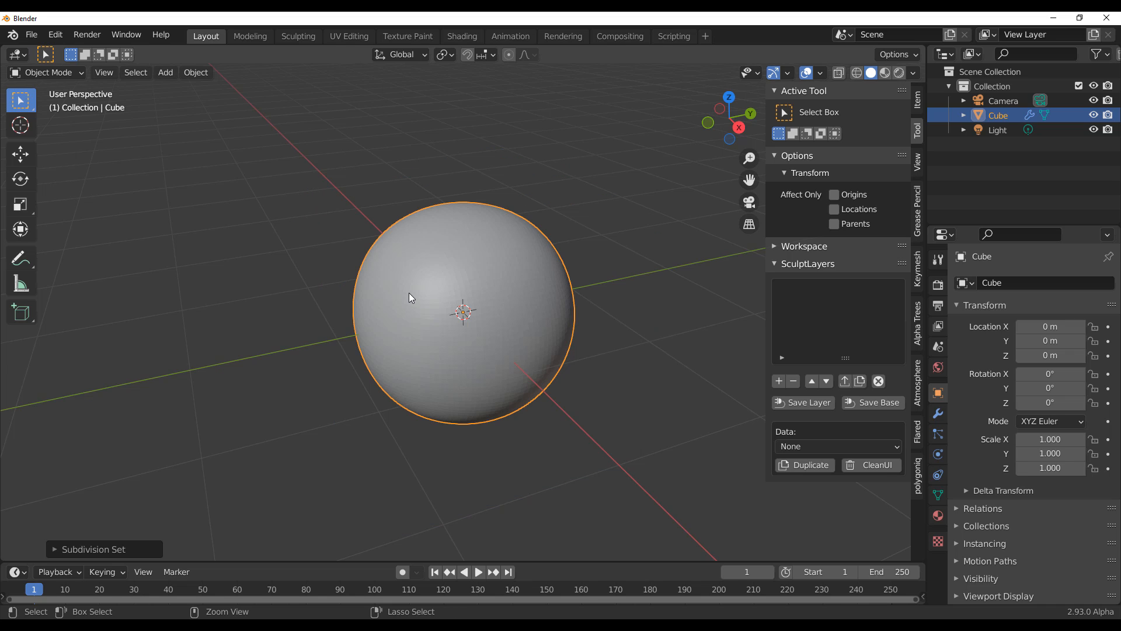
click(938, 413)
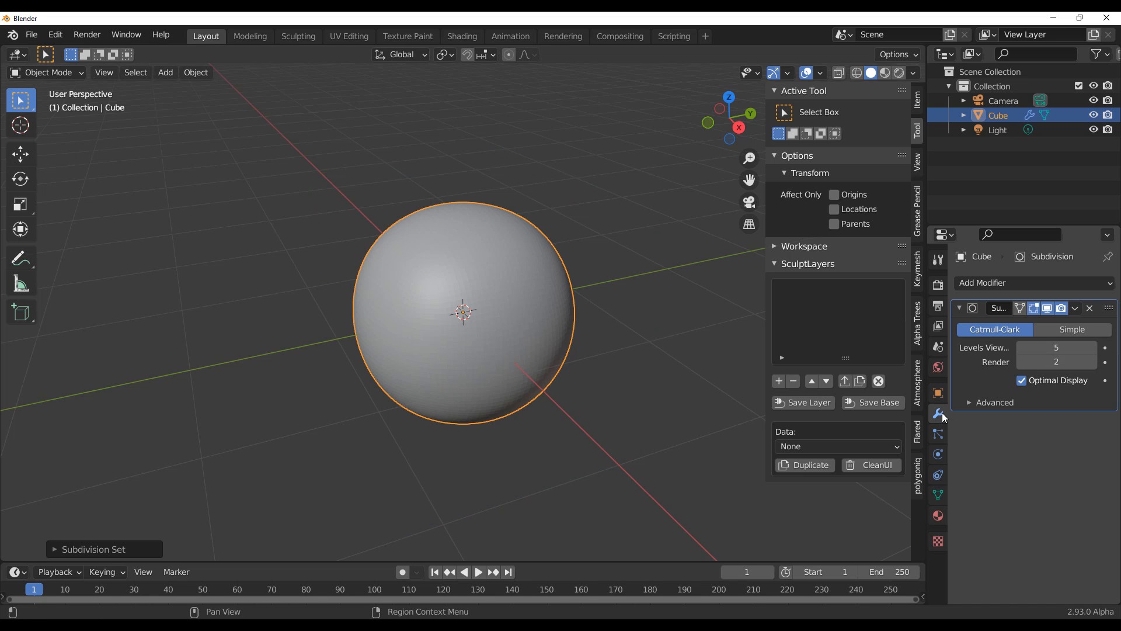
click(1072, 309)
click(1056, 324)
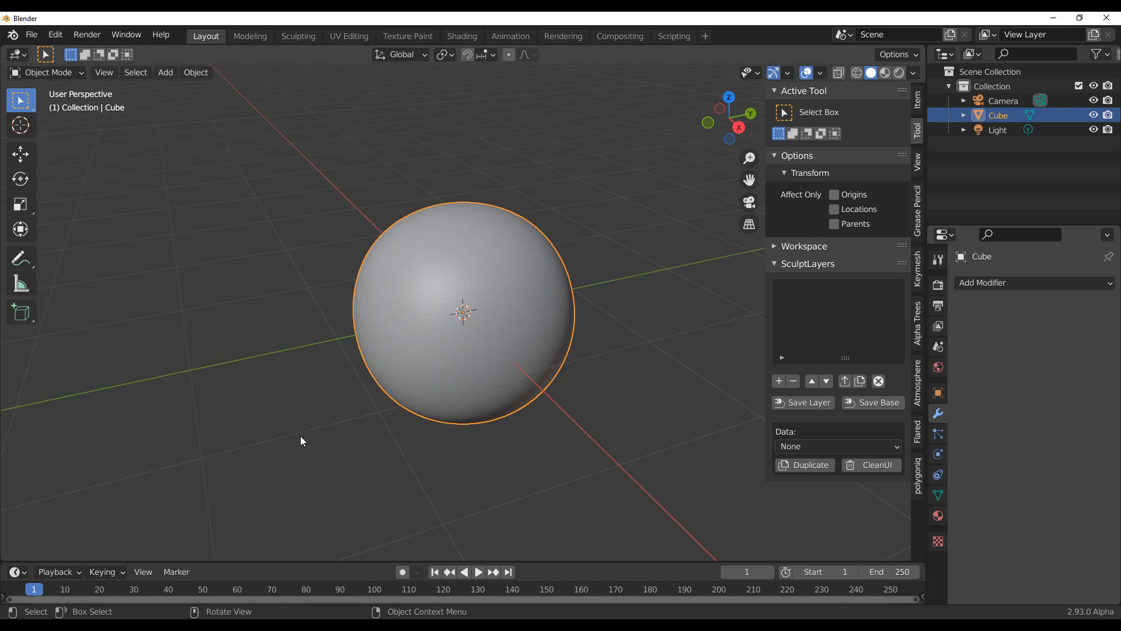
Step: Shade the sphere smooth and give it a Multiresolution modifier subdivided once
right_click(365, 145)
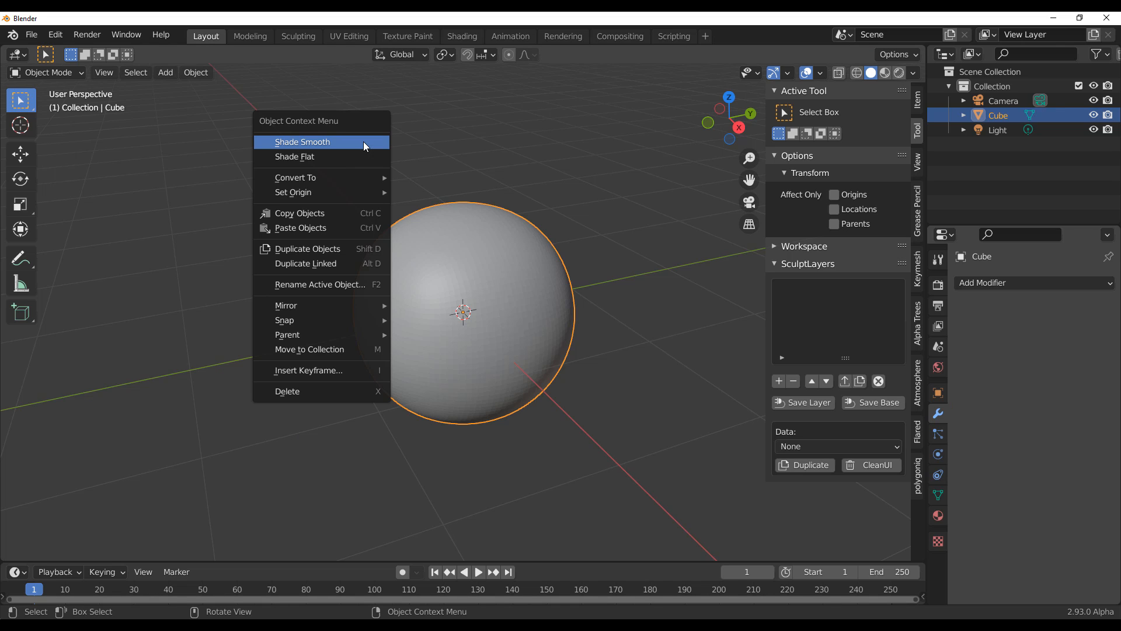
click(363, 142)
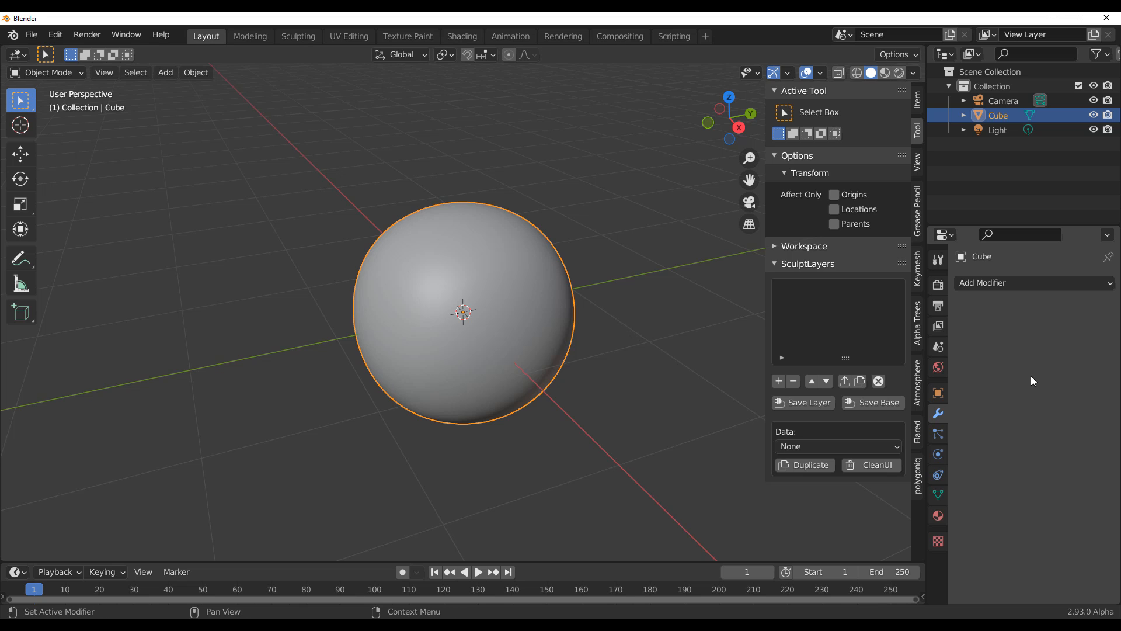
click(1024, 280)
click(842, 464)
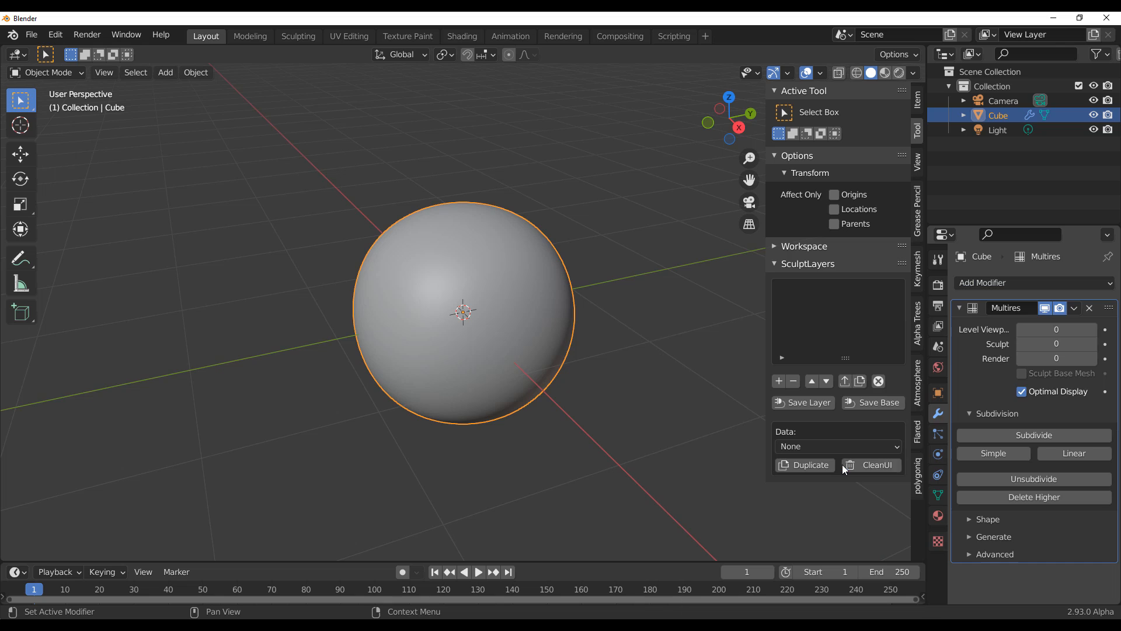
click(1038, 434)
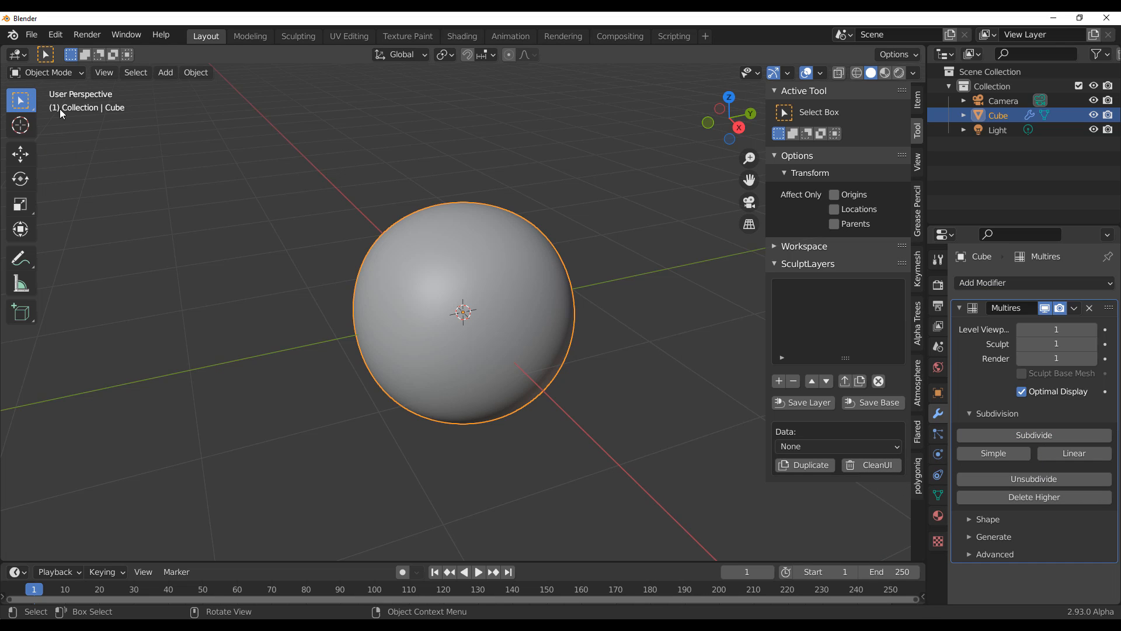
Step: Switch the sphere to Sculpt Mode and look through the tool settings for the SculptLayers section
click(62, 73)
click(50, 121)
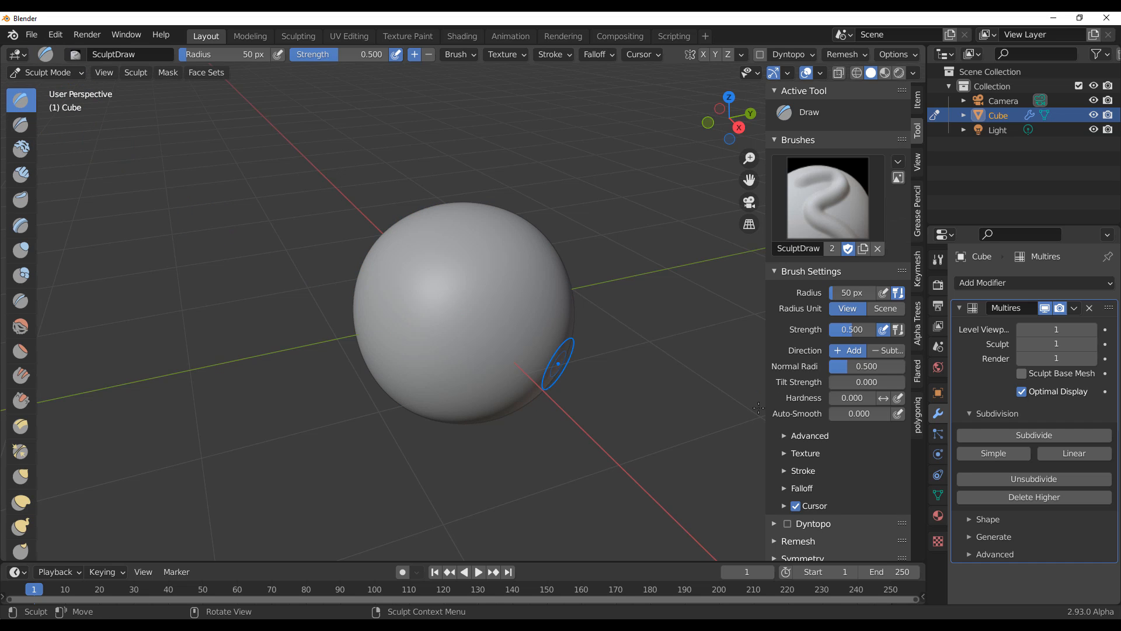
scroll(847, 346, down, 6)
click(845, 401)
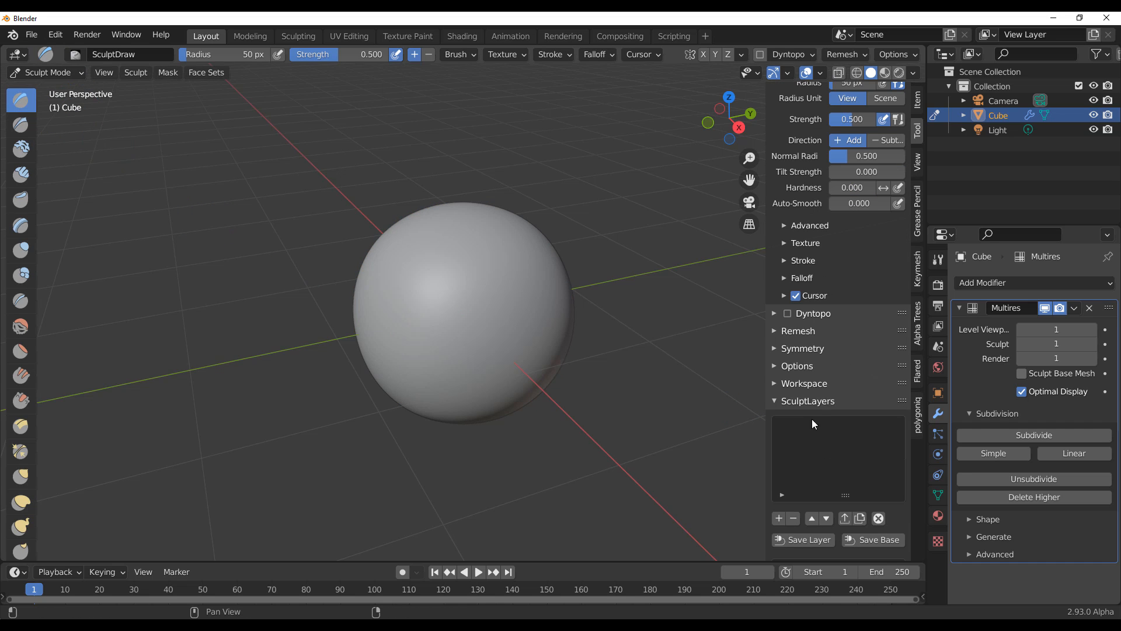
scroll(801, 450, up, 5)
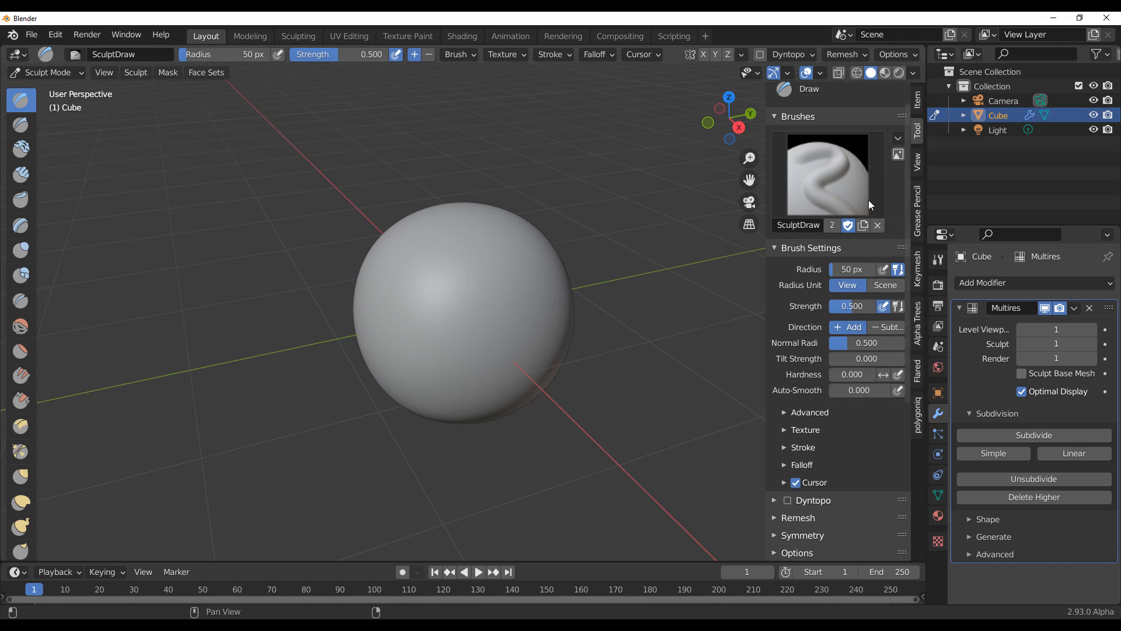
scroll(856, 223, down, 3)
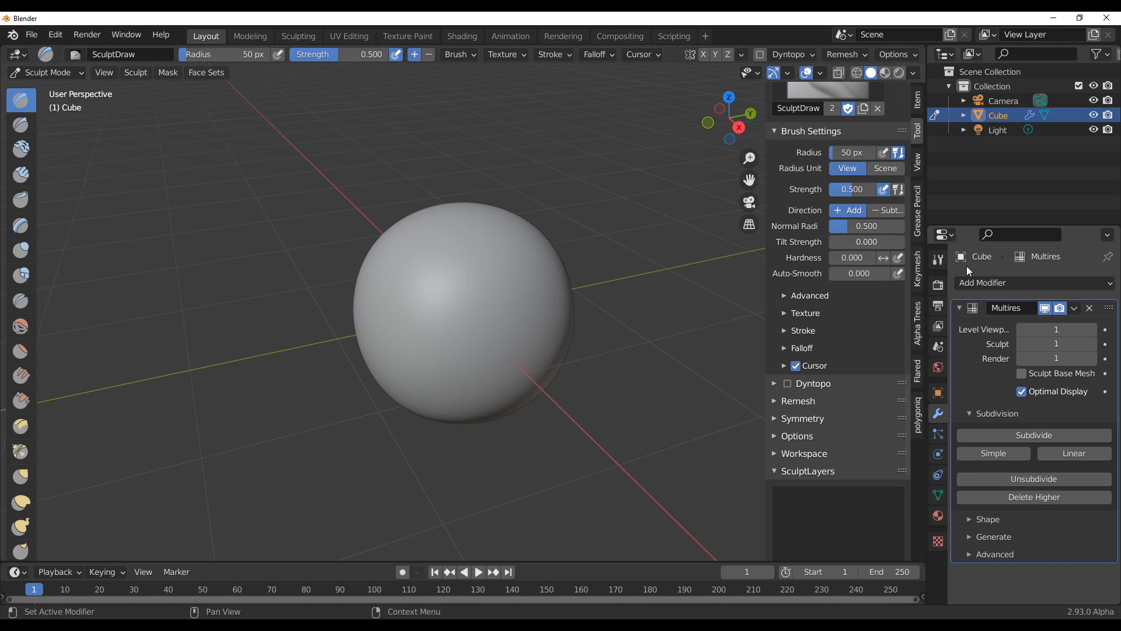
Step: Look for the SculptLayers section in the active tool's properties
click(938, 261)
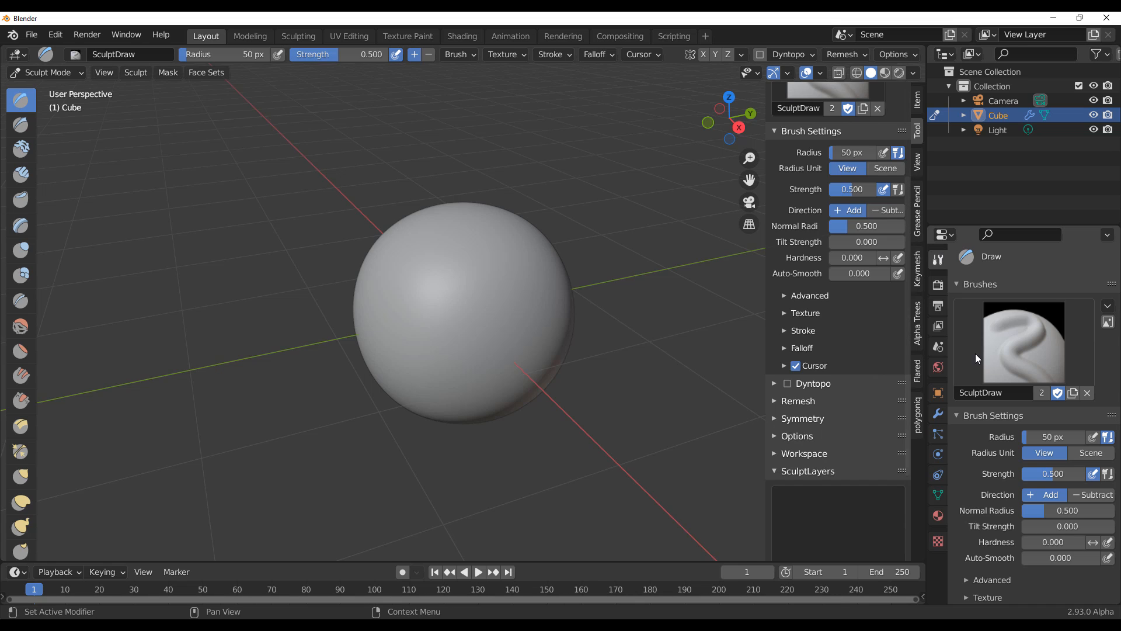
scroll(980, 352, down, 12)
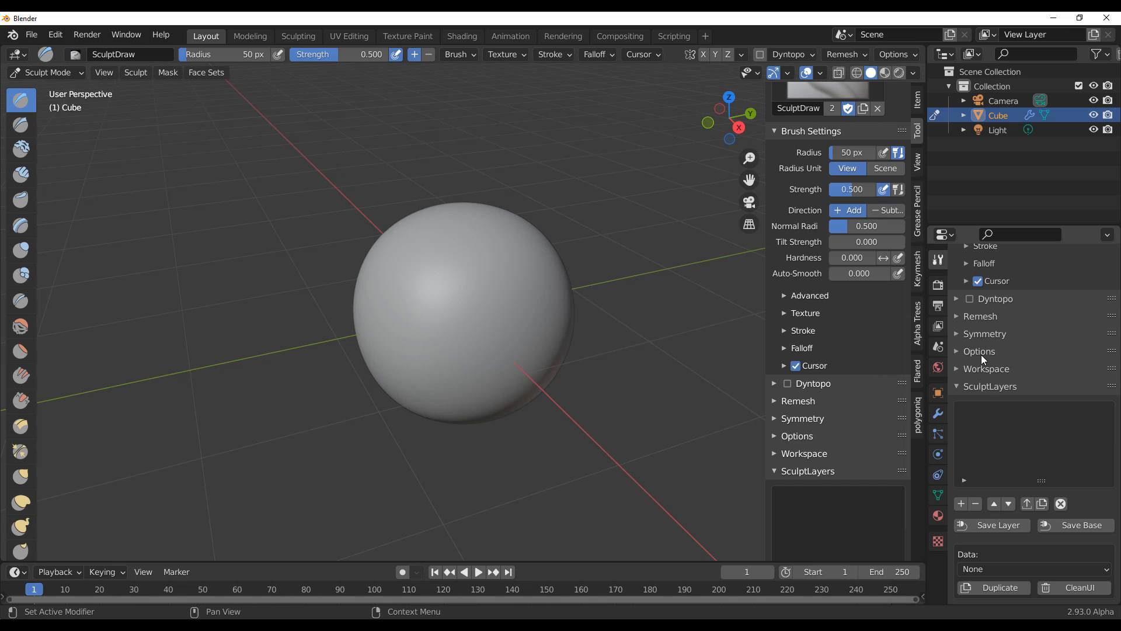
scroll(981, 355, up, 5)
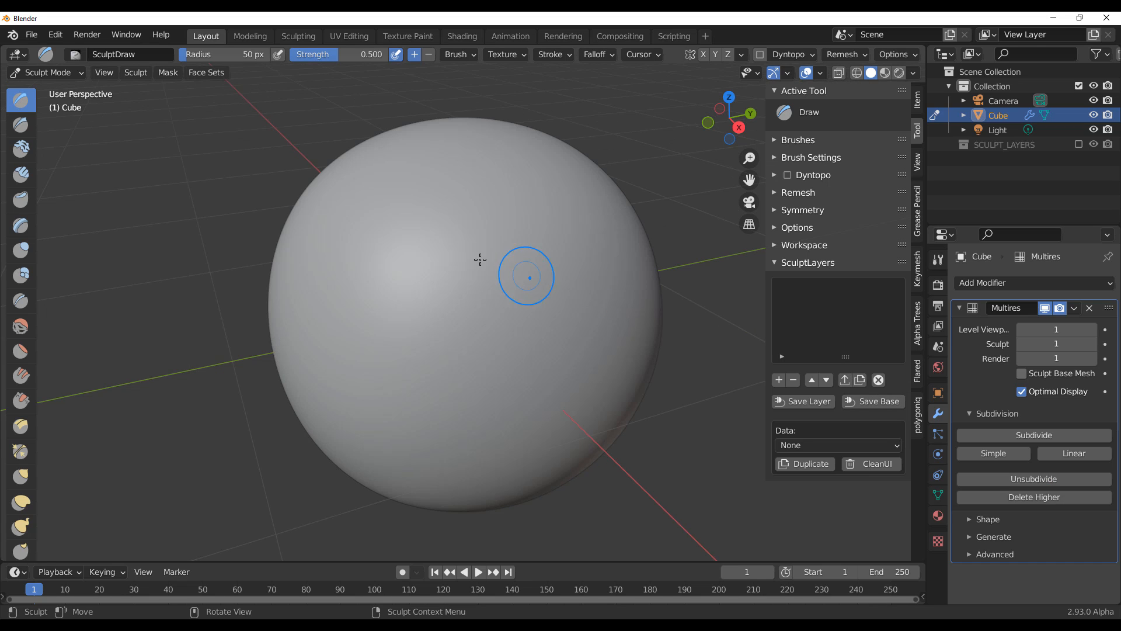
Step: Set the Draw brush radius to 140 px and add Layer1 as the sphere's first sculpt layer
key(f)
click(519, 283)
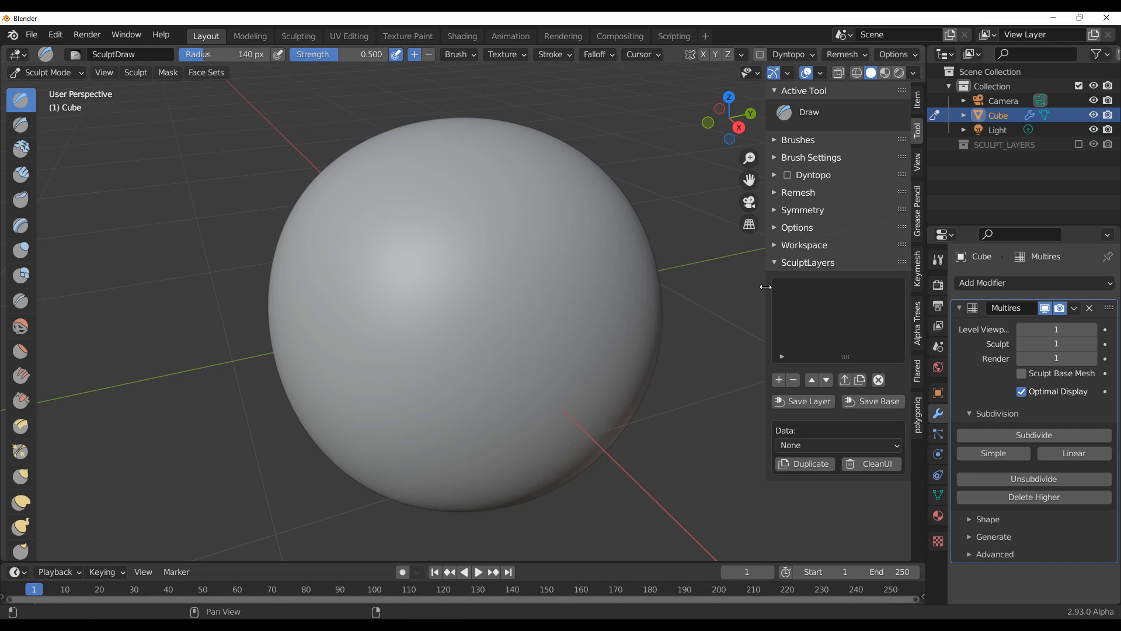
click(780, 380)
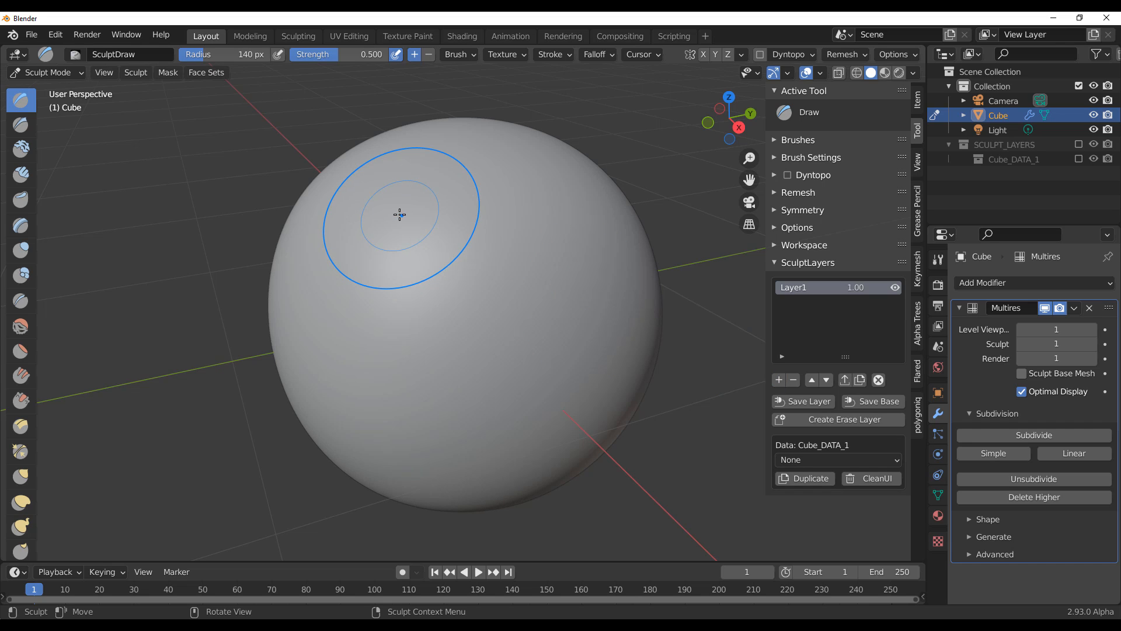
Step: Sculpt broad raised strokes around the sphere on Layer1 with the Clay brush at 140 px radius and 0.500 strength
key(c)
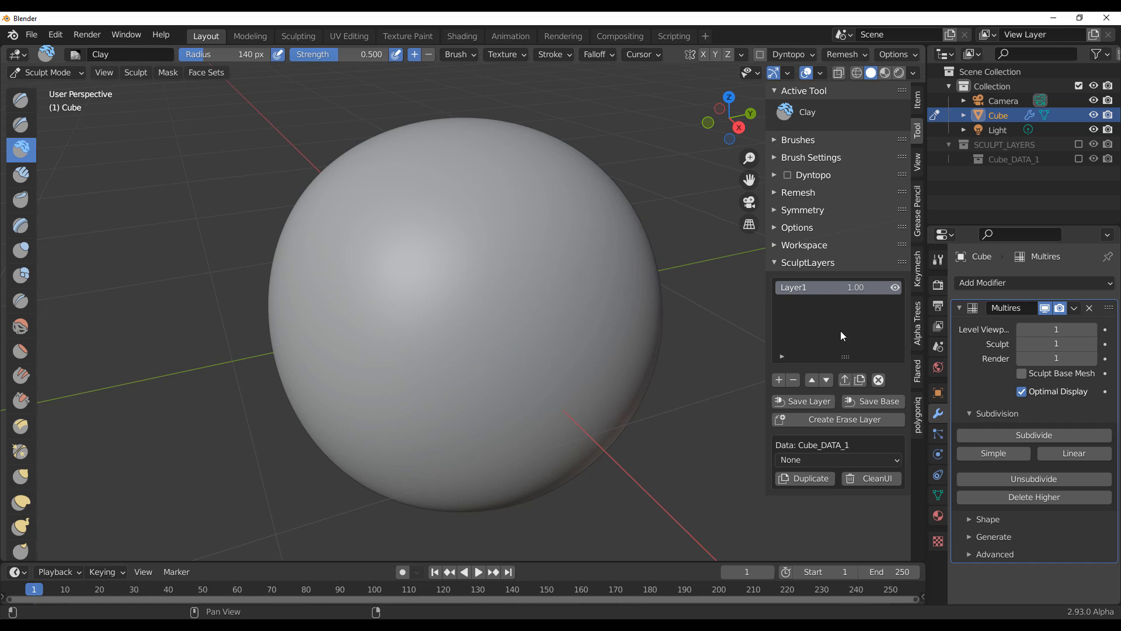
mouse_move(450, 213)
mouse_down()
mouse_move(388, 370)
mouse_move(571, 243)
mouse_move(430, 406)
mouse_up()
middle_drag(286, 441, 380, 432)
mouse_move(480, 251)
mouse_down()
mouse_move(478, 261)
mouse_move(516, 175)
mouse_move(593, 193)
mouse_up()
mouse_move(597, 205)
middle_down()
mouse_move(657, 271)
mouse_move(642, 284)
middle_up()
drag(480, 269, 427, 371)
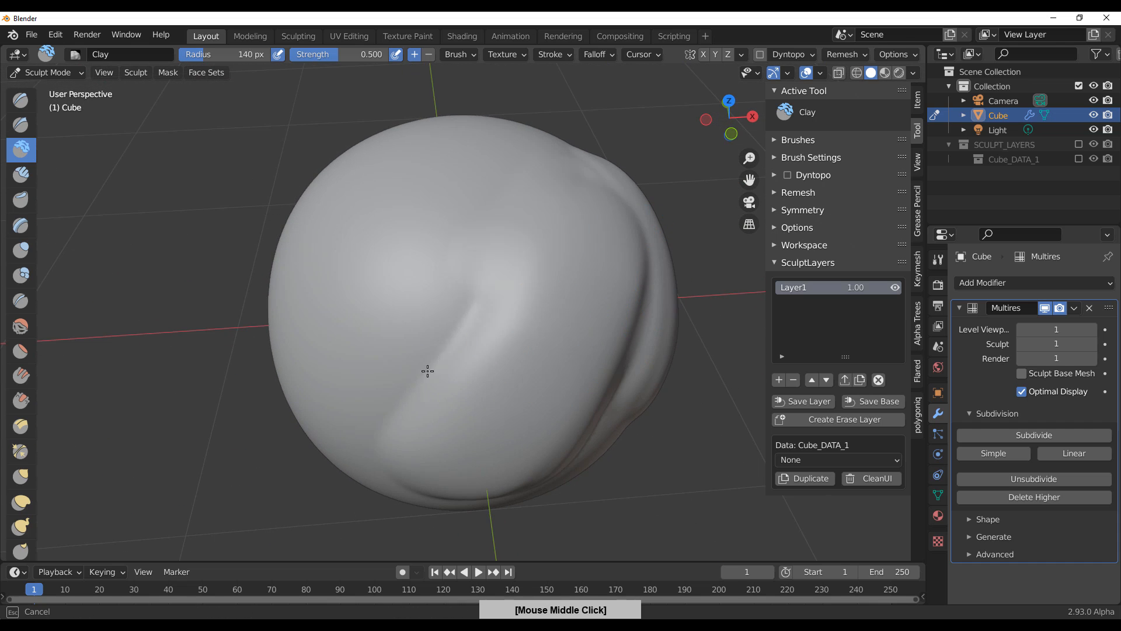
middle_drag(428, 370, 508, 191)
mouse_move(578, 175)
middle_down()
mouse_move(502, 253)
mouse_move(506, 284)
middle_up()
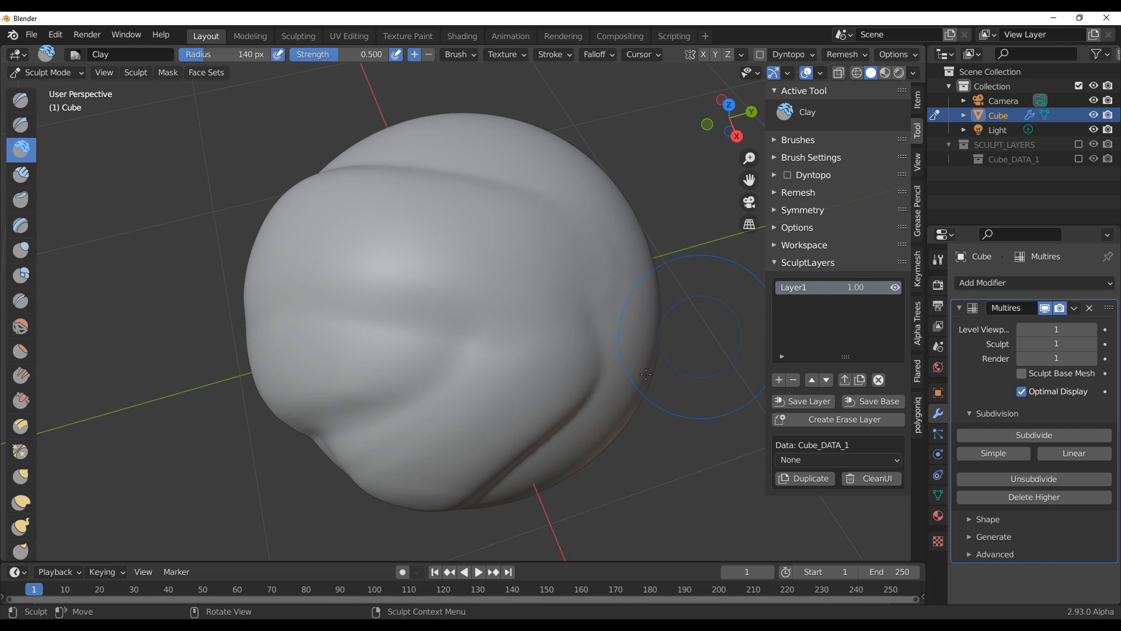
mouse_move(646, 374)
middle_down()
mouse_move(573, 328)
mouse_move(613, 303)
mouse_move(508, 420)
mouse_move(530, 335)
mouse_move(578, 283)
mouse_move(503, 368)
mouse_move(569, 299)
middle_up()
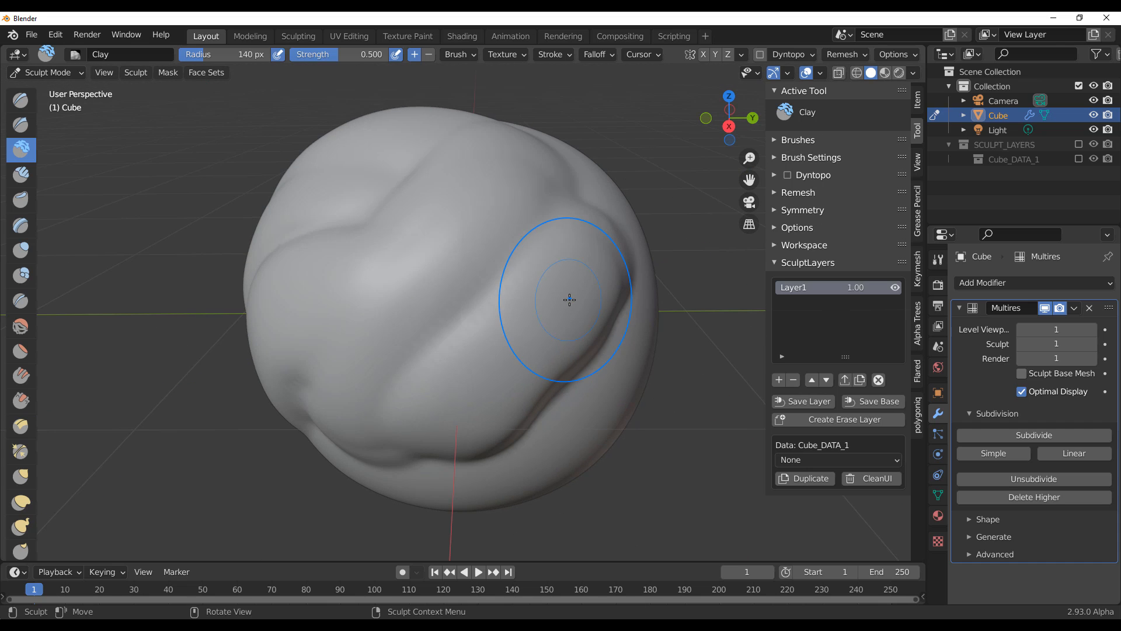
Step: Save the sculpted strokes to Layer1 and add Layer2 to the sphere
click(818, 402)
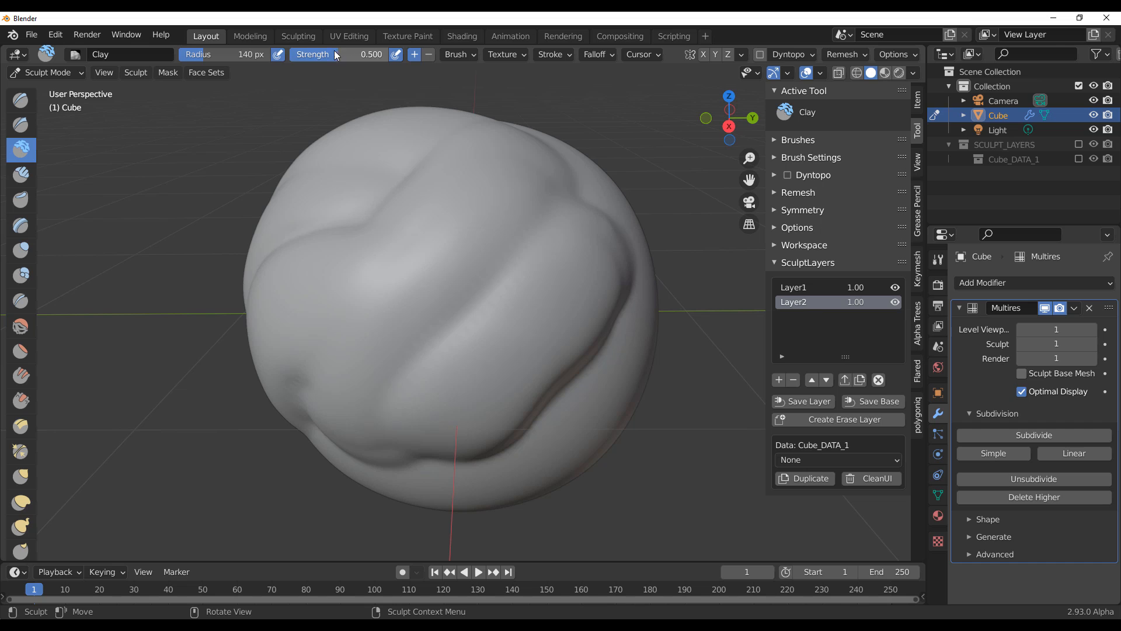
Step: Sculpt narrower raised strokes over the sphere on Layer2 using the Clay brush with a 58 px radius and 1.000 strength
drag(346, 55, 305, 55)
drag(219, 60, 203, 60)
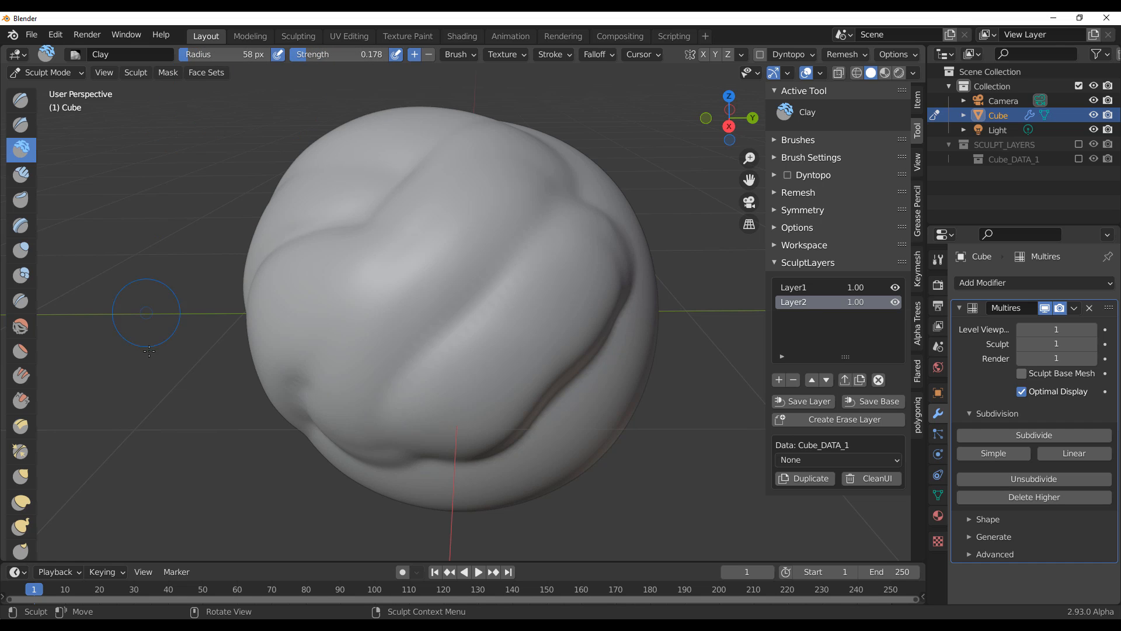
middle_drag(202, 373, 318, 374)
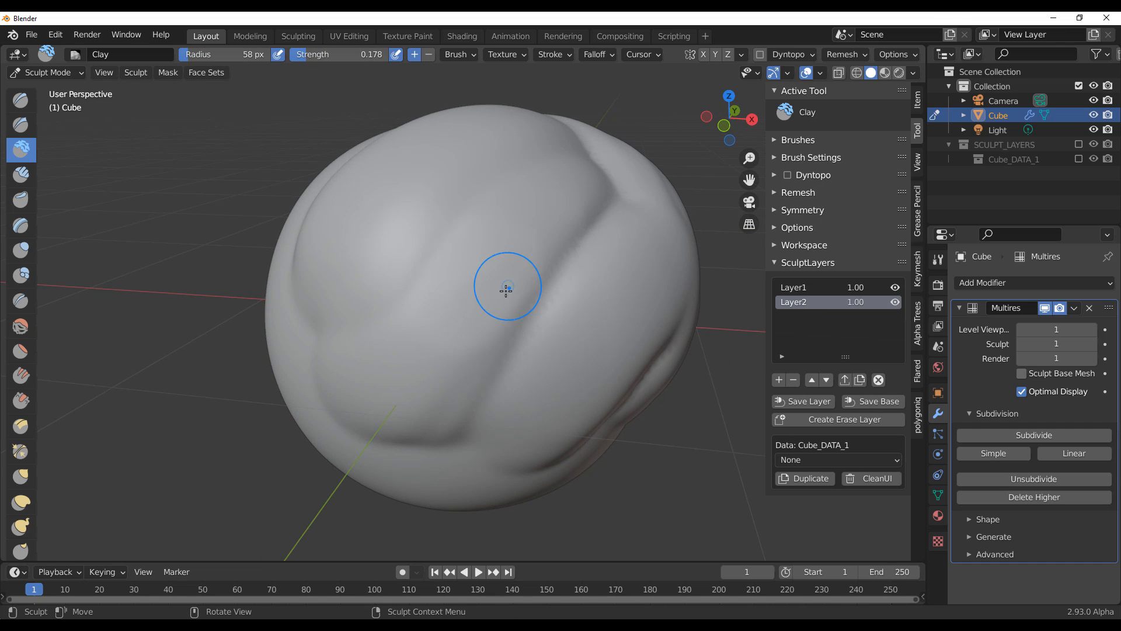
drag(315, 56, 467, 57)
middle_drag(561, 309, 536, 328)
drag(481, 269, 445, 319)
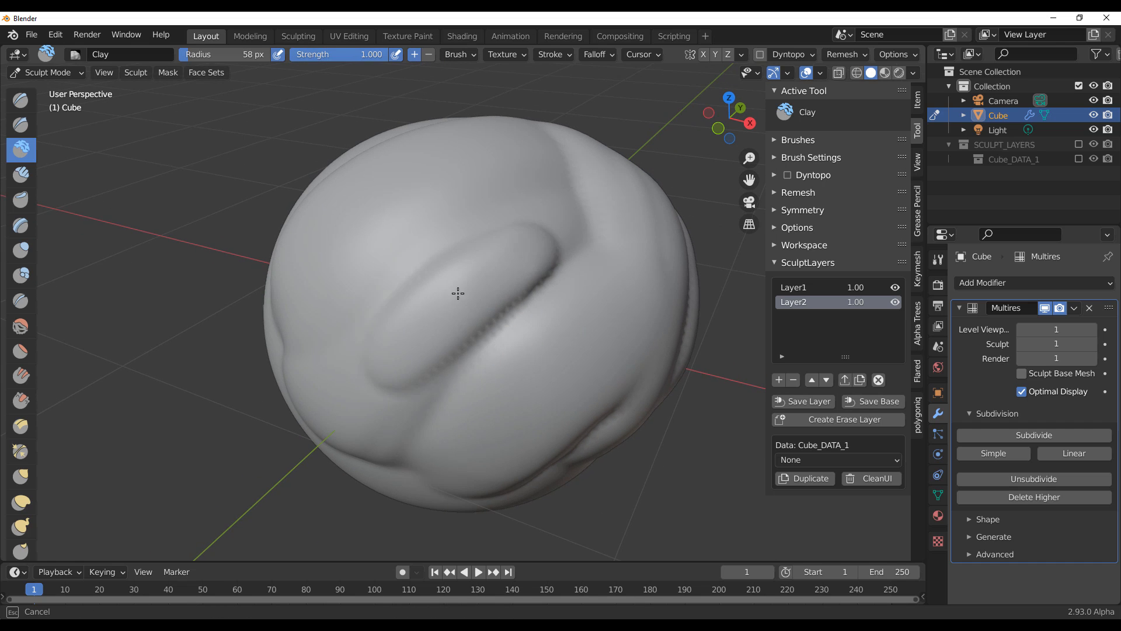
mouse_move(580, 226)
middle_down()
mouse_move(588, 251)
mouse_move(481, 263)
middle_up()
mouse_move(498, 276)
mouse_down()
mouse_move(429, 323)
mouse_move(553, 251)
mouse_move(525, 260)
mouse_up()
mouse_move(442, 265)
middle_down()
mouse_move(555, 320)
mouse_move(526, 278)
mouse_move(514, 380)
mouse_move(479, 292)
mouse_move(541, 210)
mouse_move(595, 258)
mouse_move(575, 251)
mouse_move(508, 333)
mouse_move(565, 243)
middle_up()
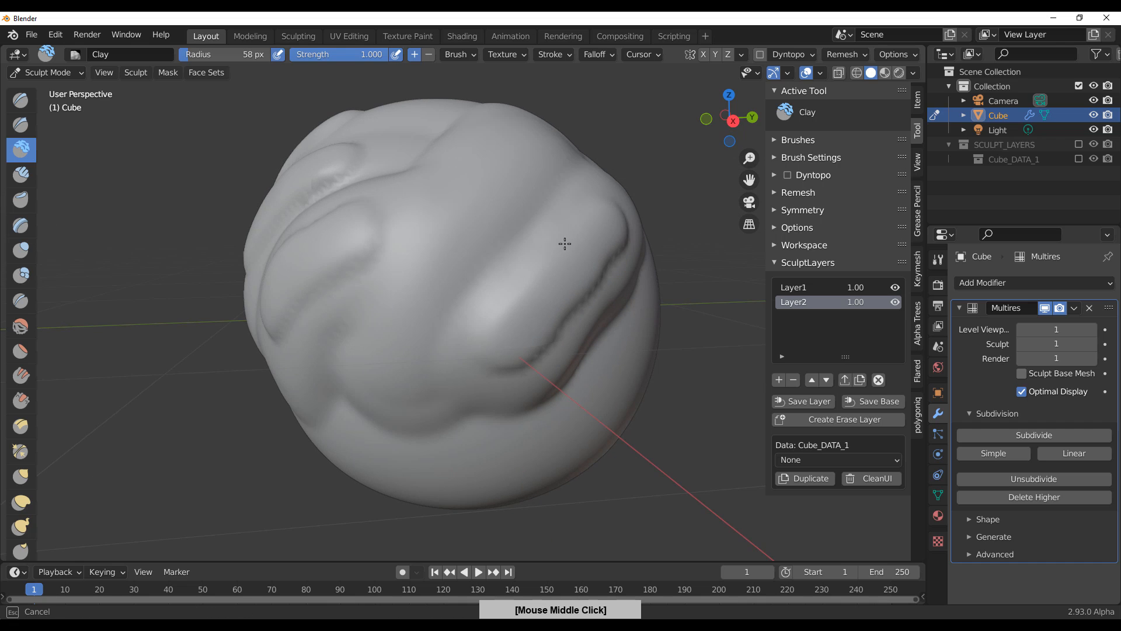
Step: Save the narrower raised strokes to Layer2
mouse_move(400, 325)
middle_down()
mouse_move(401, 465)
mouse_move(543, 260)
middle_up()
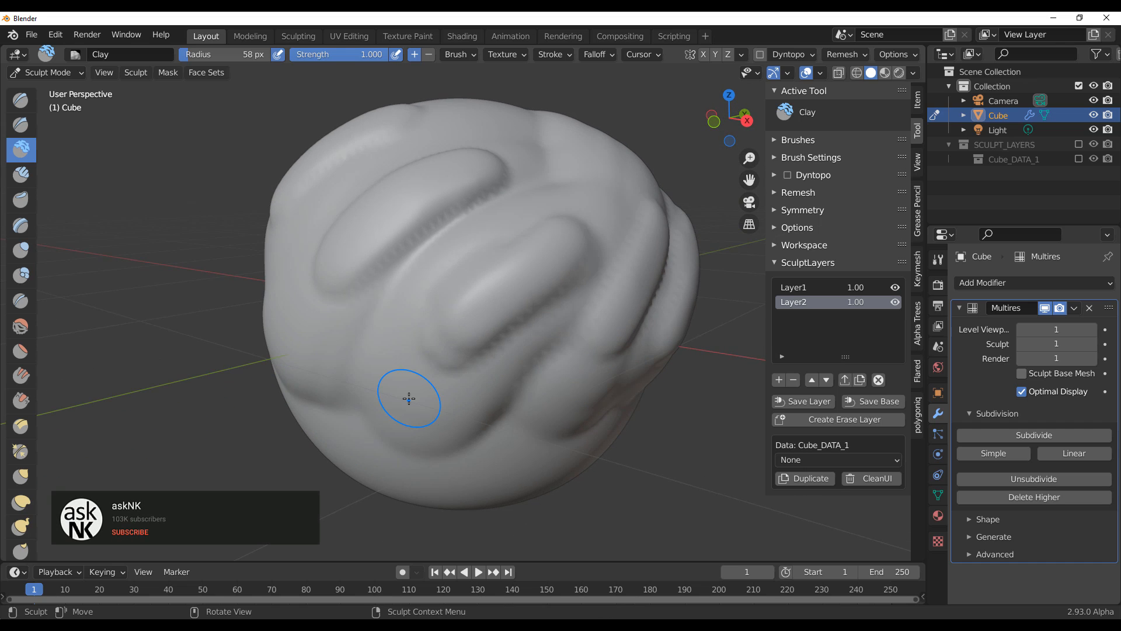
click(823, 401)
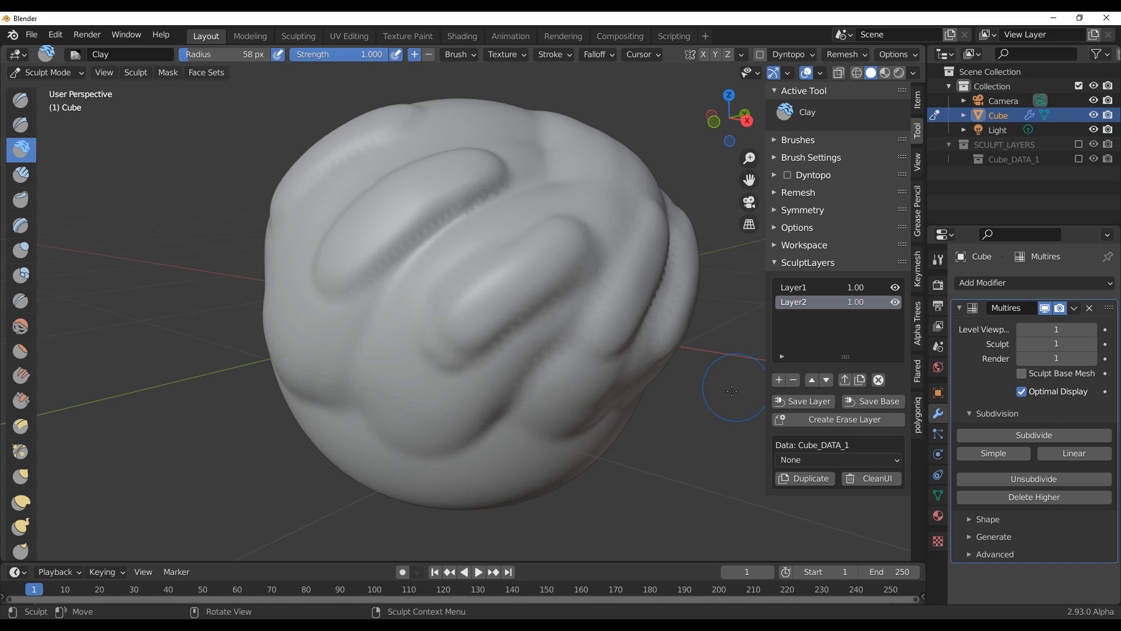
scroll(550, 373, down, 5)
mouse_move(546, 295)
middle_down()
mouse_move(533, 323)
mouse_move(523, 311)
middle_up()
scroll(532, 321, up, 2)
scroll(521, 306, up, 3)
scroll(522, 306, up, 2)
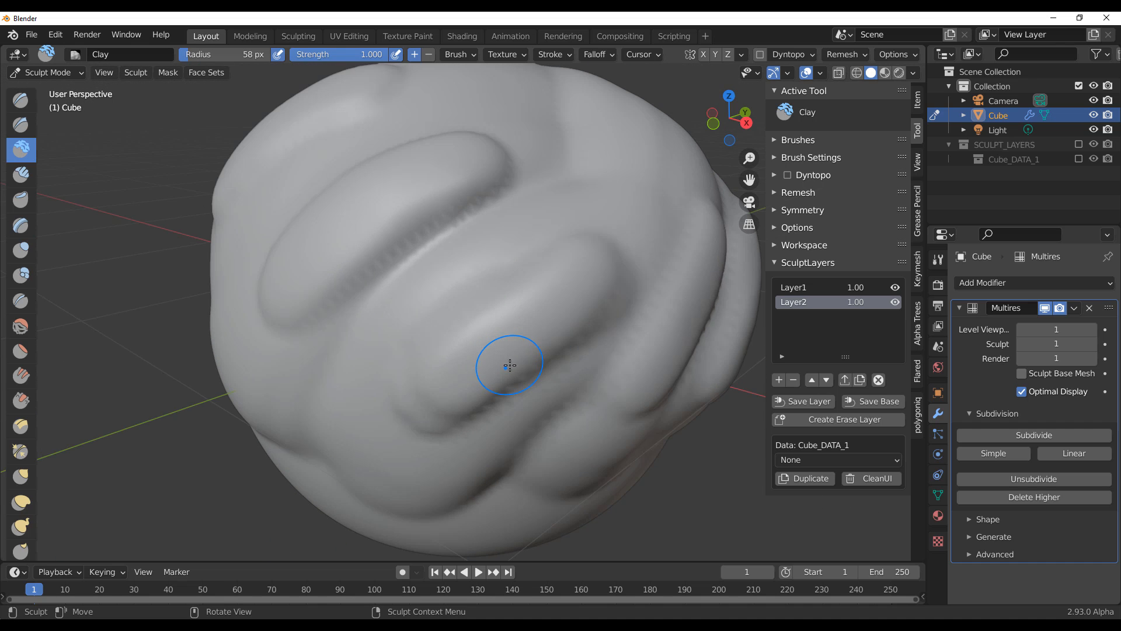
Step: Toggle the visibility of Layer1 and Layer2 on the sphere, leaving Layer1 hidden and Layer2 shown
click(786, 291)
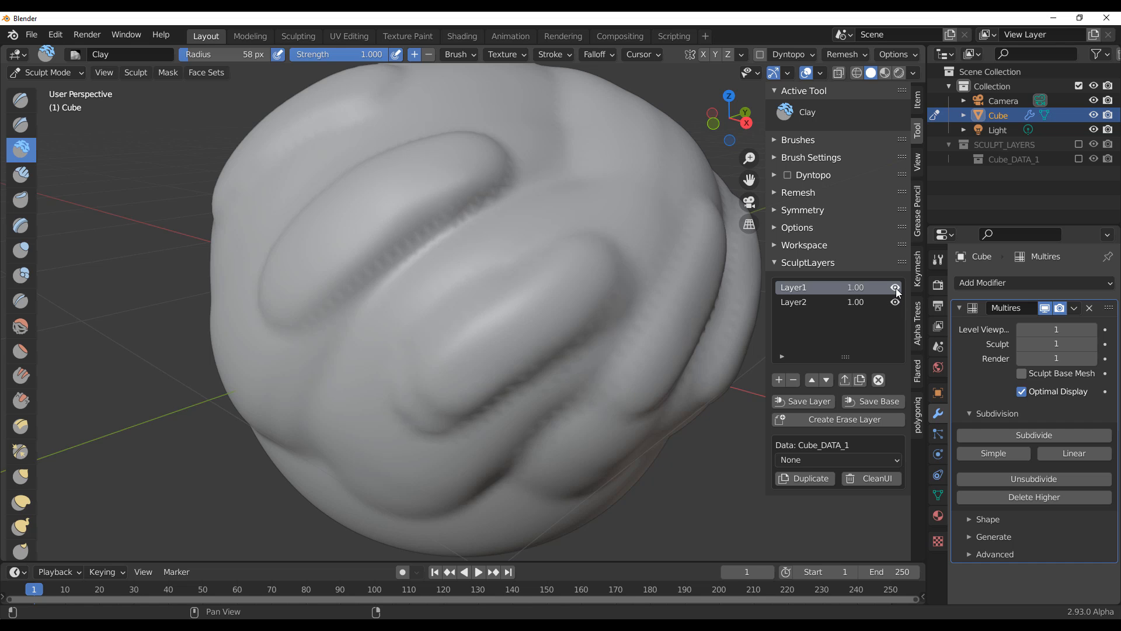
click(896, 289)
scroll(363, 354, down, 5)
mouse_move(431, 347)
middle_down()
mouse_move(327, 310)
mouse_move(489, 279)
mouse_move(478, 331)
mouse_move(523, 327)
middle_up()
scroll(495, 275, up, 3)
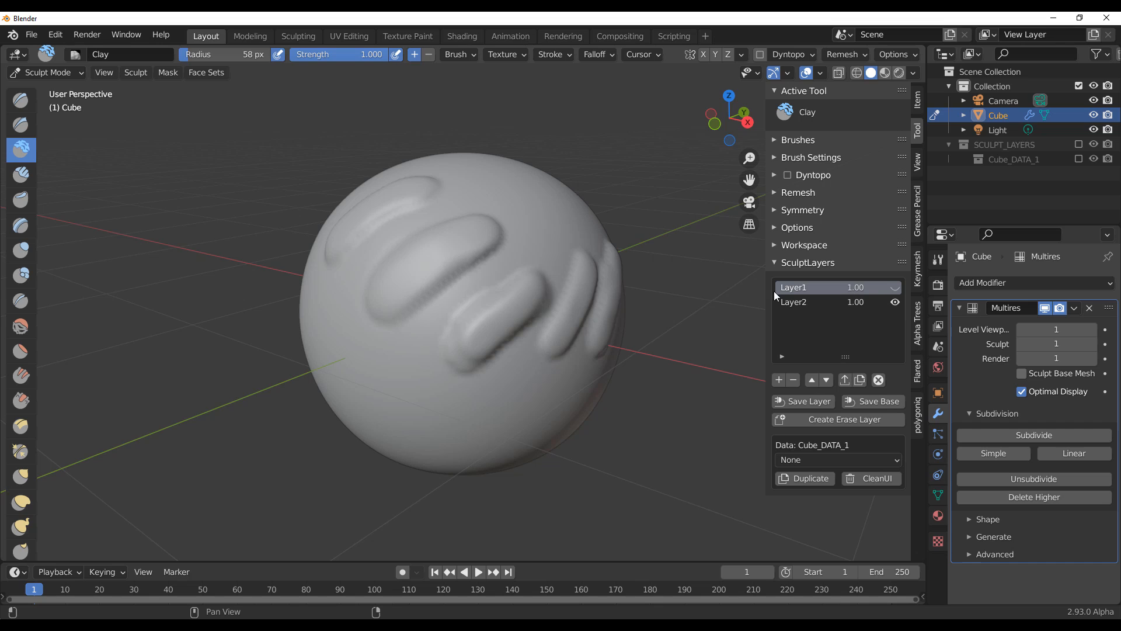
click(896, 302)
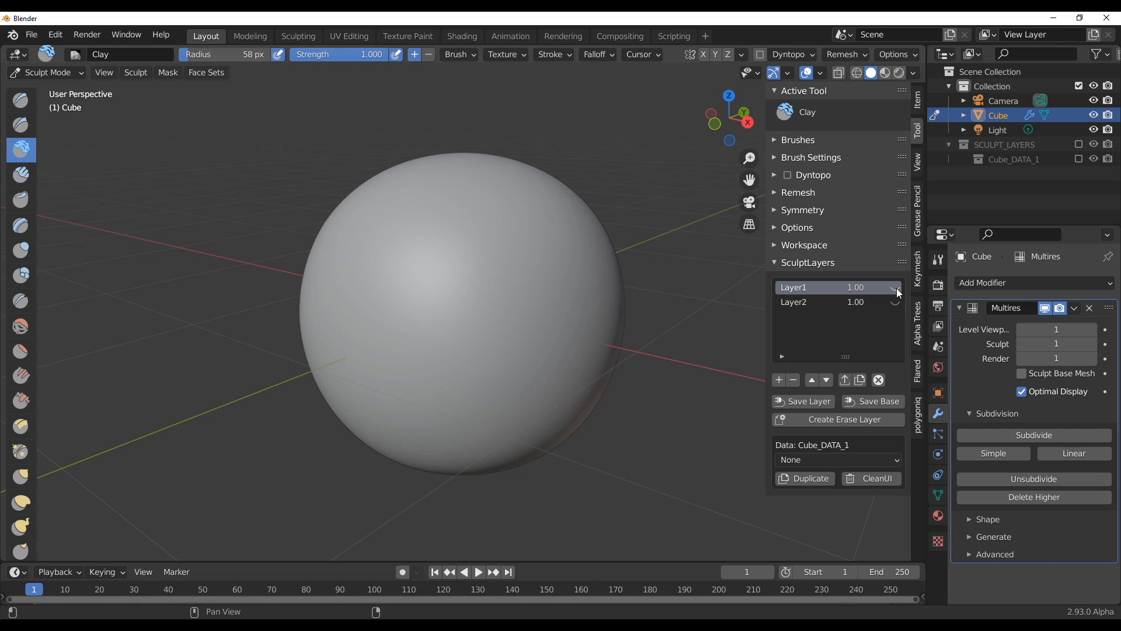
click(895, 287)
click(896, 302)
click(896, 302)
click(896, 302)
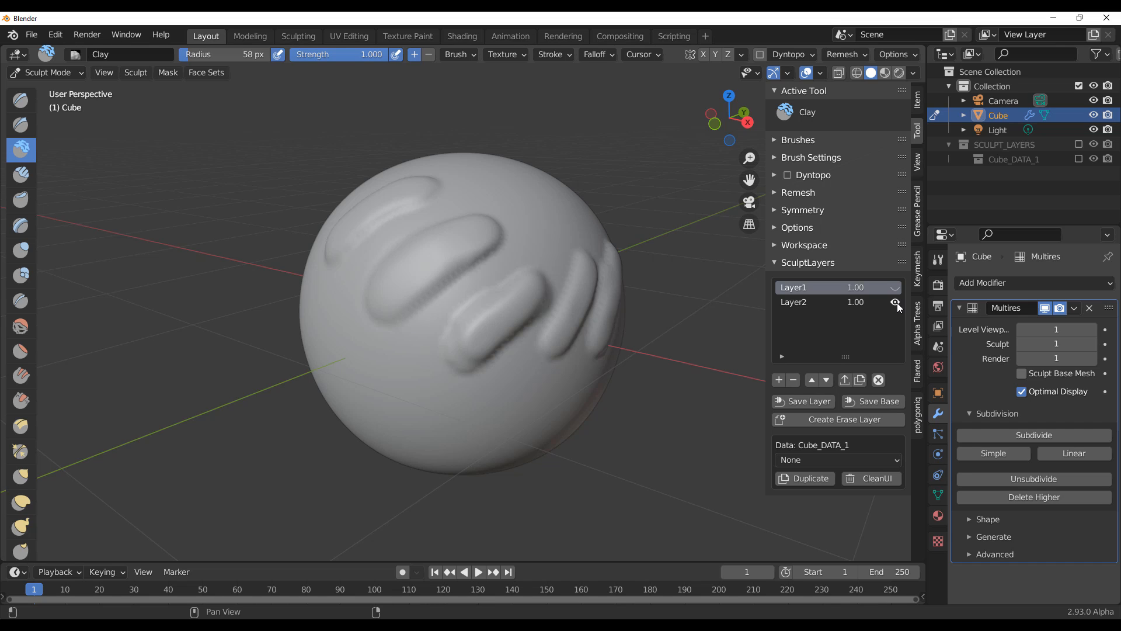
Step: Try Layer2 influence values of 3, 10 and 1 on the sphere
double_click(854, 302)
text(3)
key(Return)
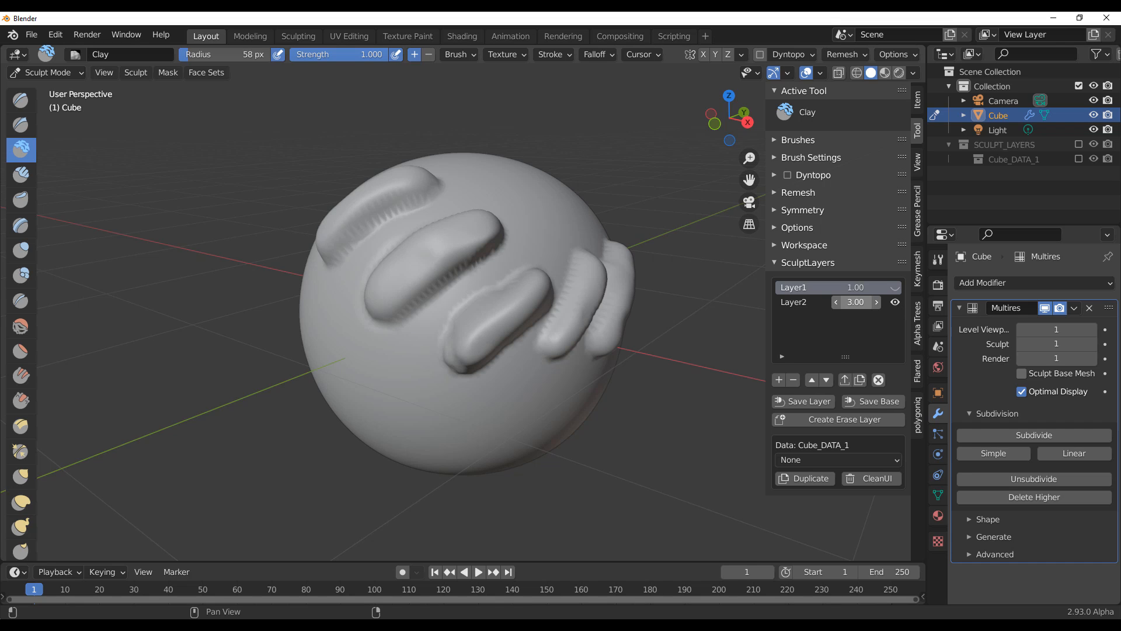
click(856, 302)
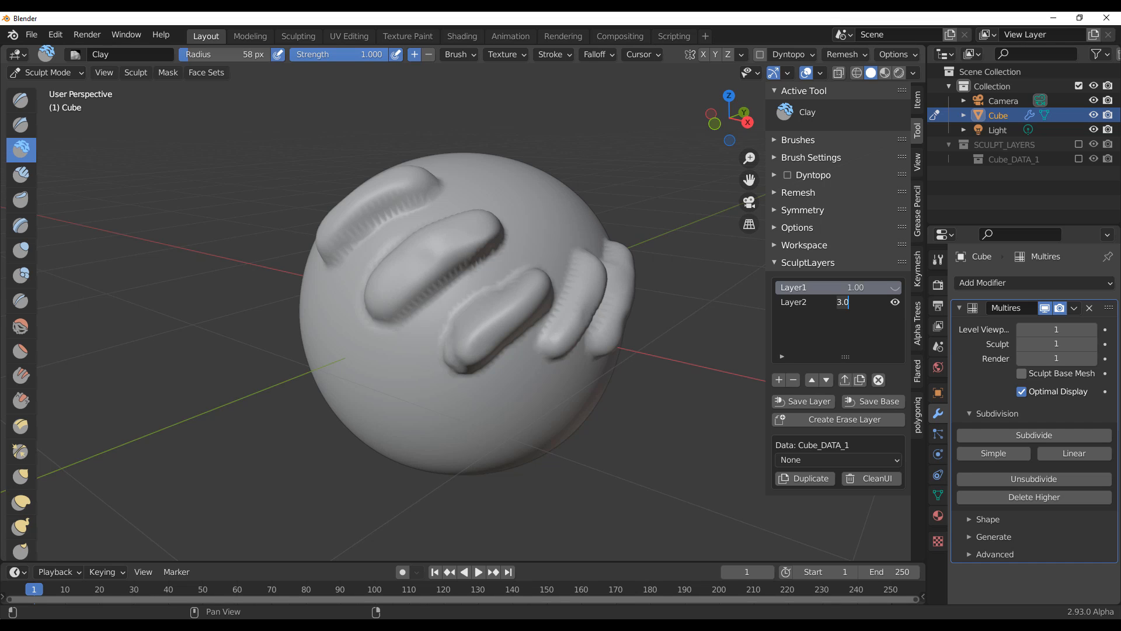
text(10)
key(Return)
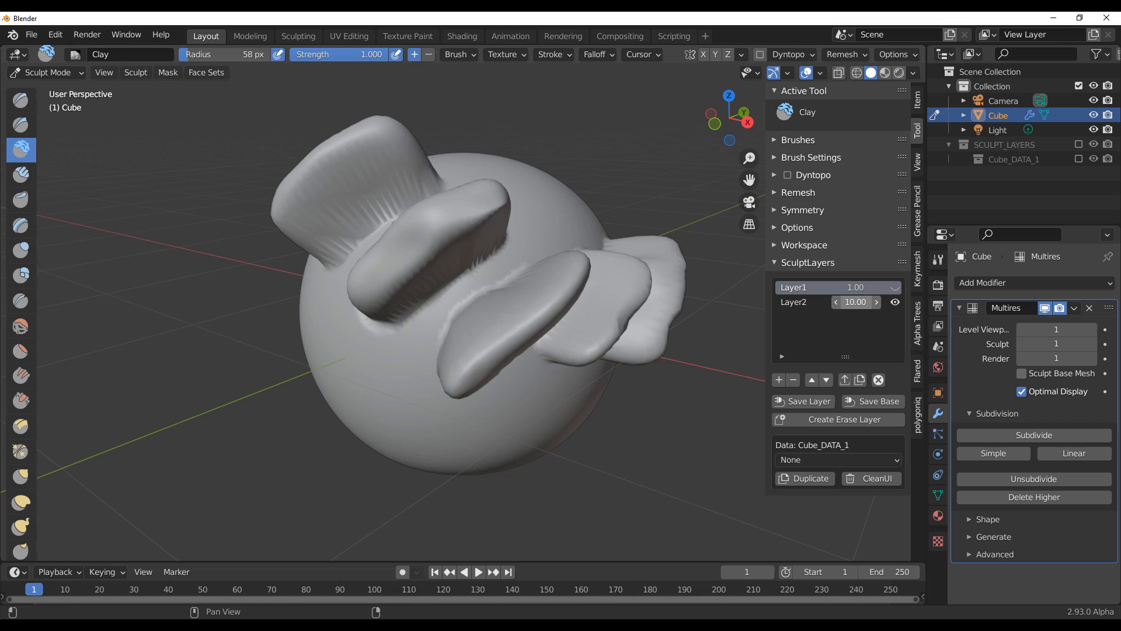
click(856, 302)
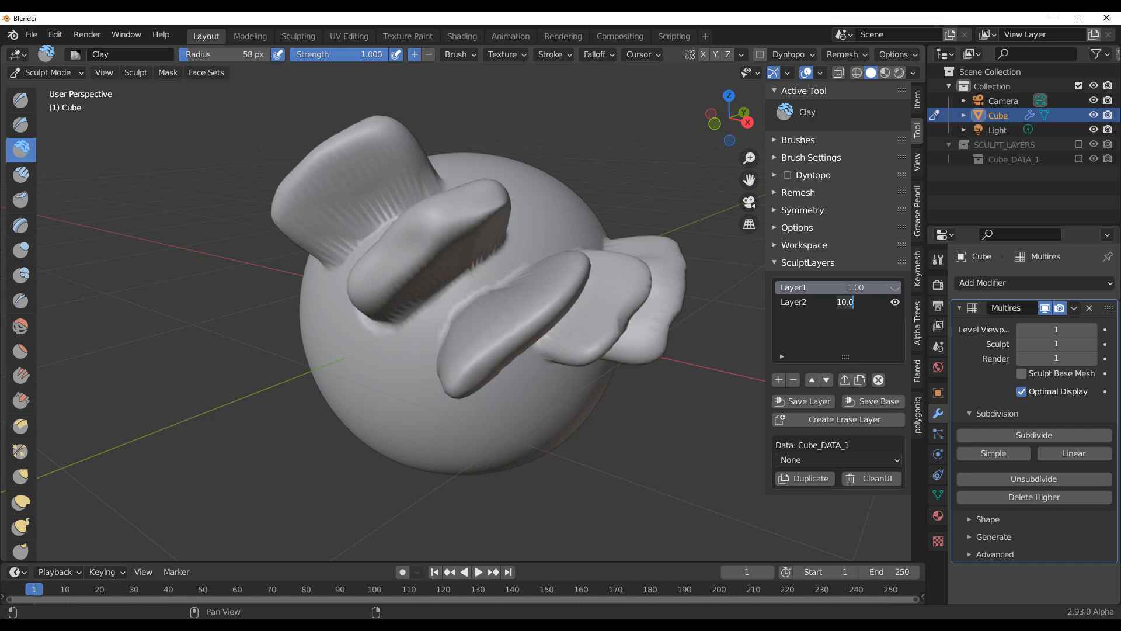
text(1)
key(Return)
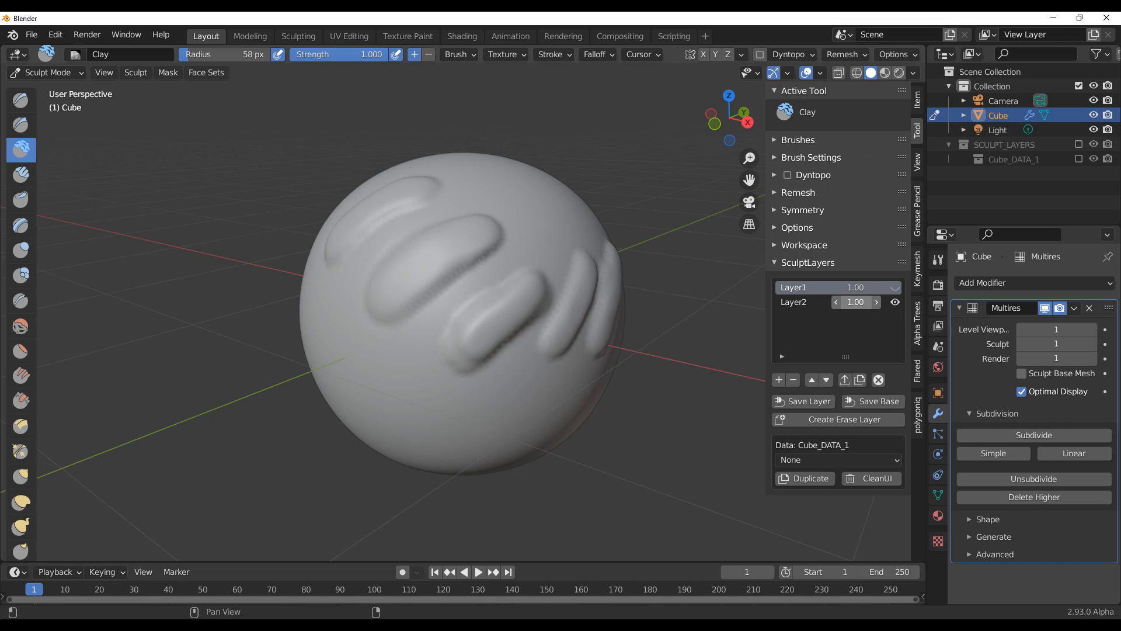
Step: Set Layer2's influence to -3 to turn its raised strokes into grooves
click(856, 302)
key(BackSpace)
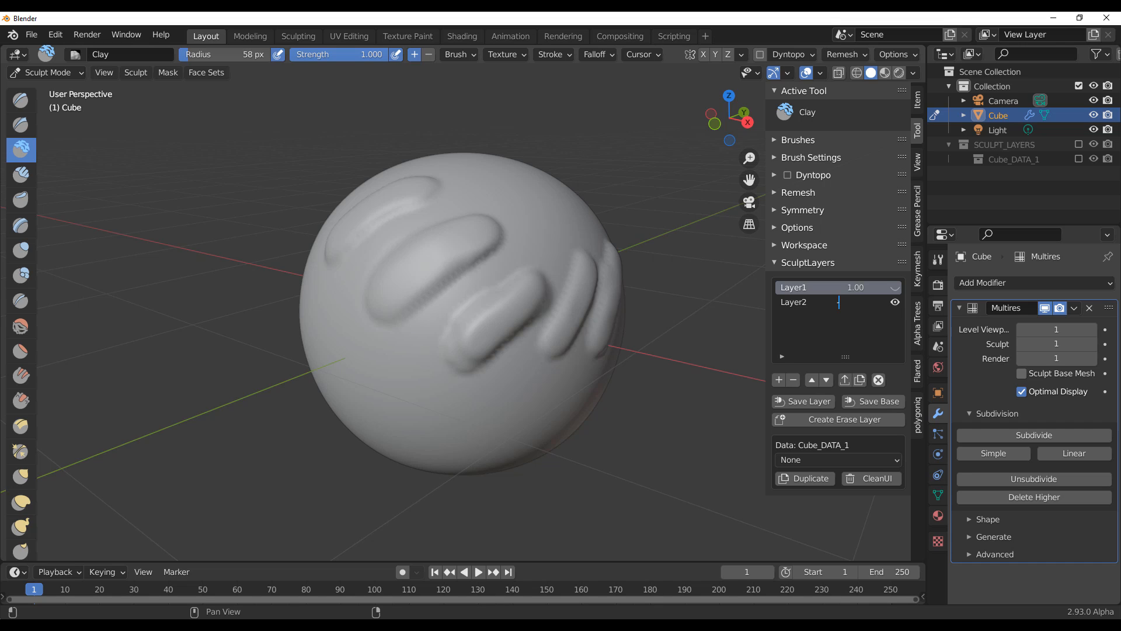
text(-3)
key(Return)
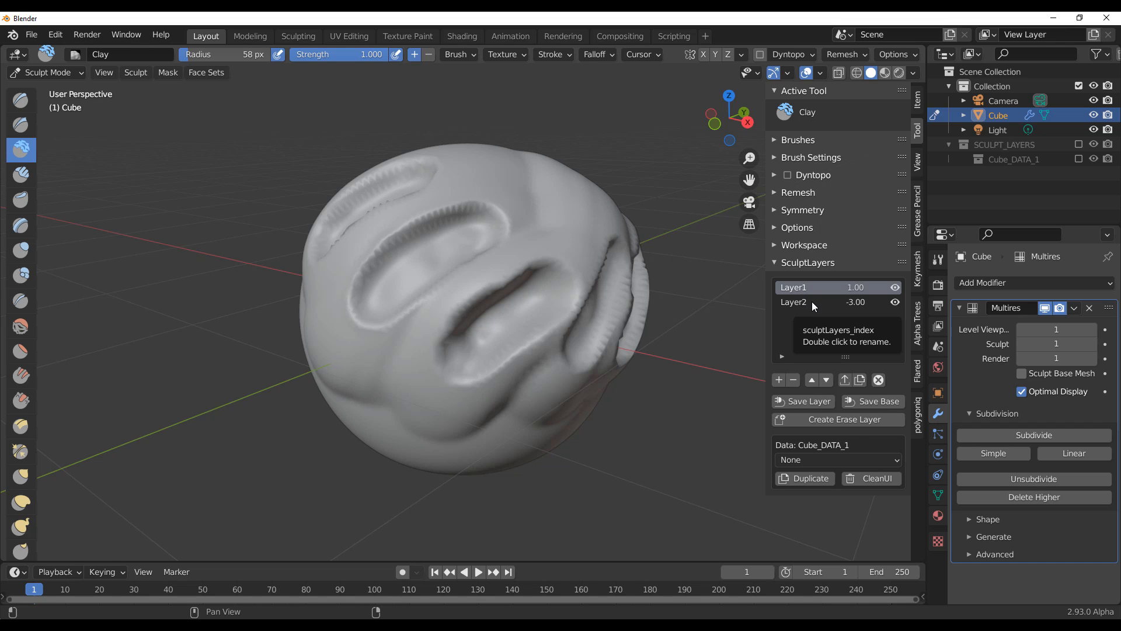
Step: Create an erase layer for the sphere and add a sculpt layer to it
click(856, 420)
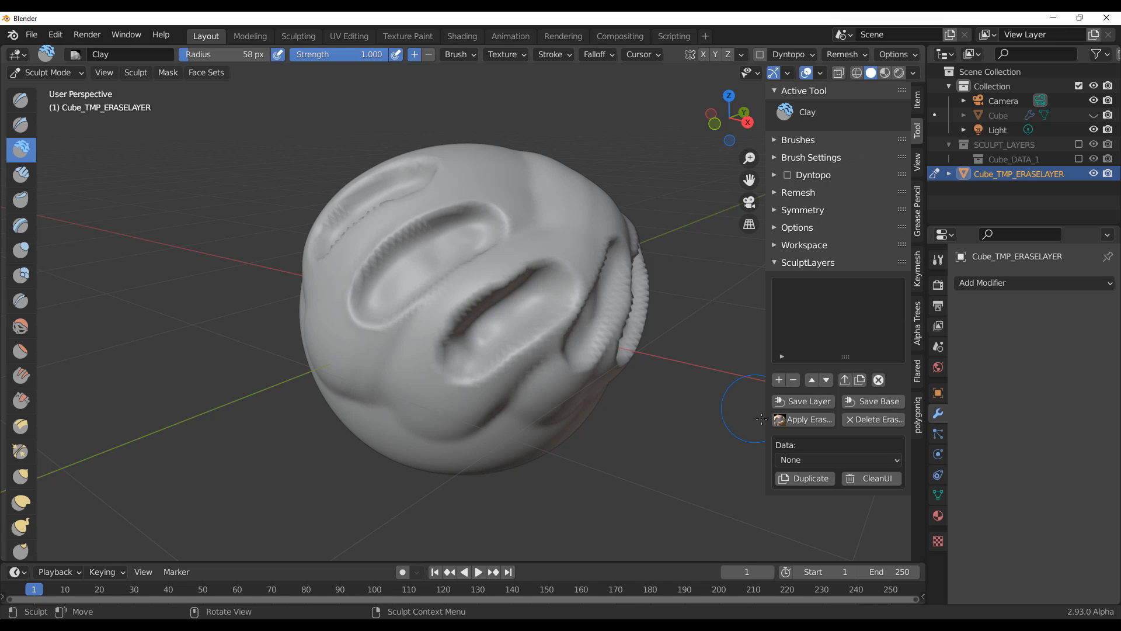
click(780, 379)
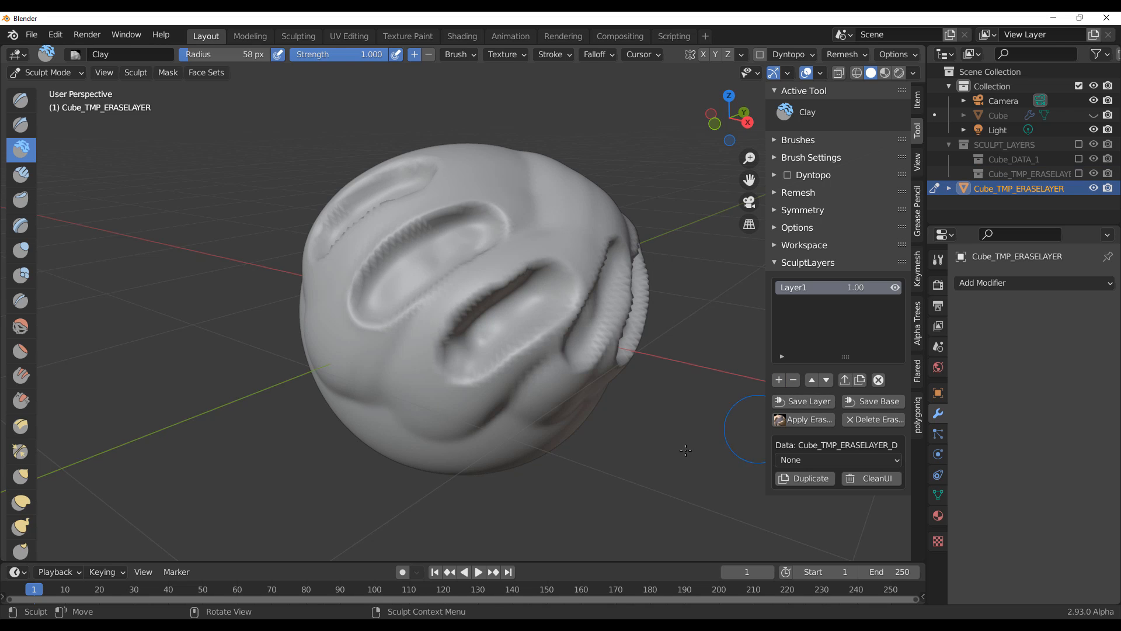
Step: Sculpt broad curved strokes on the smooth side of the erase-layer mesh with the 58 px Clay brush and save them to its Layer1
middle_drag(532, 432, 616, 422)
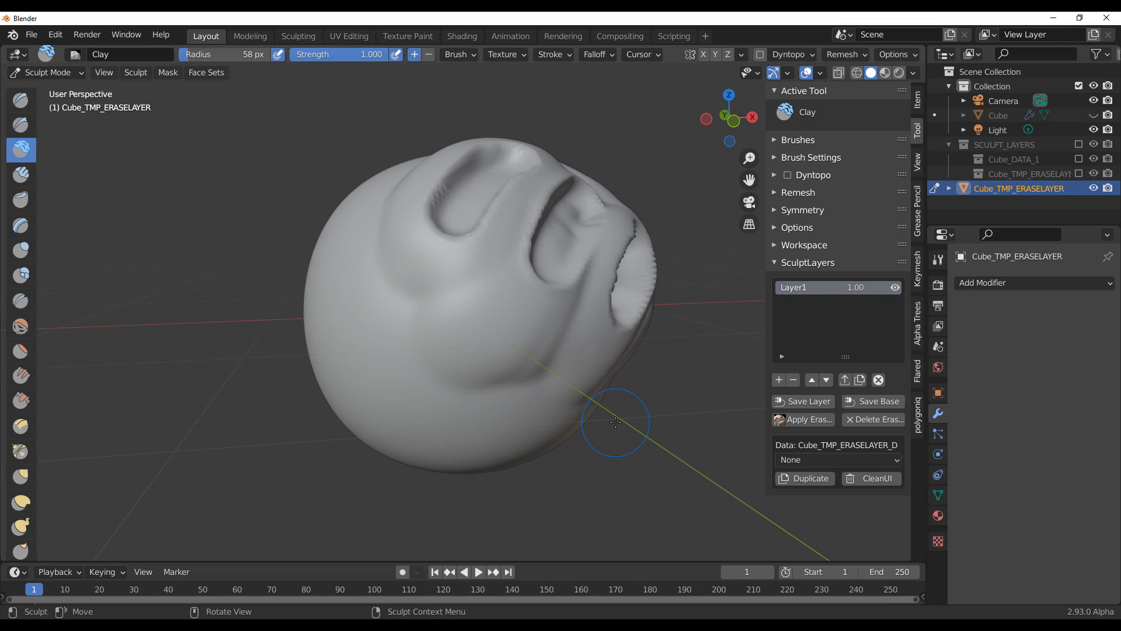
mouse_move(430, 317)
mouse_down()
mouse_move(455, 283)
mouse_move(388, 281)
mouse_move(384, 256)
mouse_move(370, 288)
mouse_move(419, 362)
mouse_move(400, 380)
mouse_move(396, 363)
mouse_move(381, 393)
mouse_move(484, 409)
mouse_move(475, 542)
mouse_up()
click(805, 399)
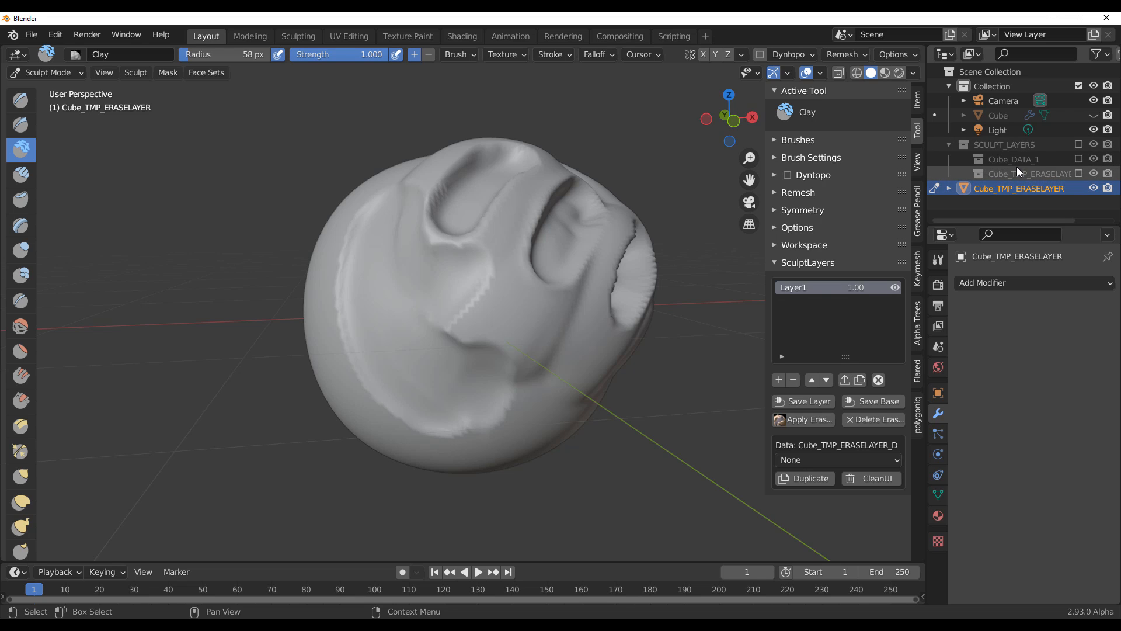
Step: Switch the layer data between Cube_TMP_ERASELAYER_DATA_2 and Cube_DATA_1 to compare them, finishing on Cube_DATA_1
click(884, 460)
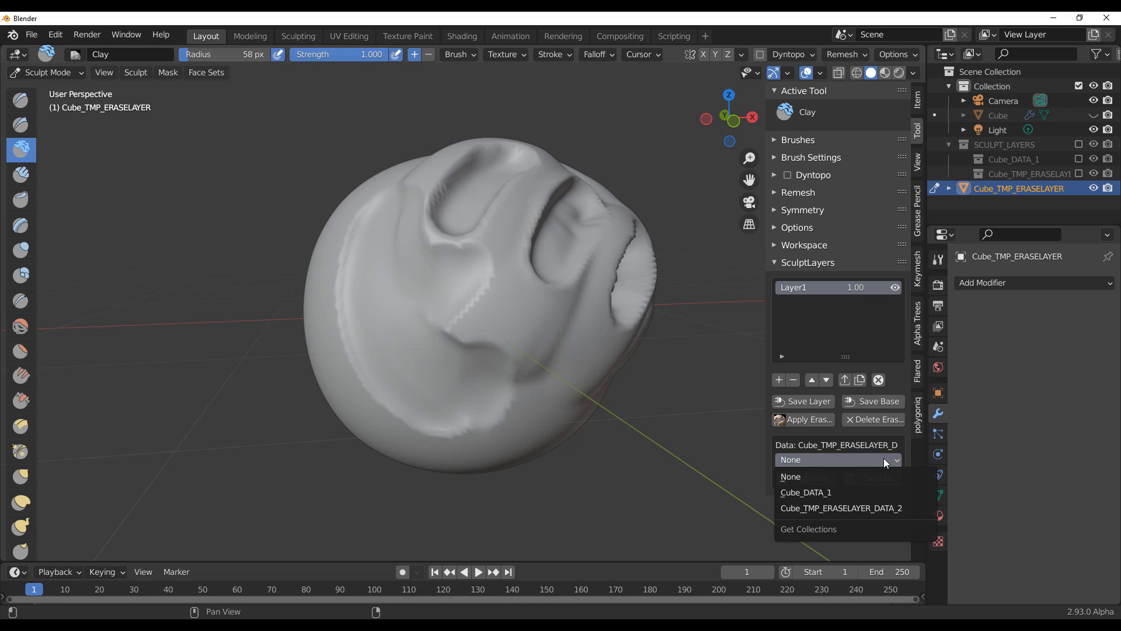
click(843, 509)
click(843, 459)
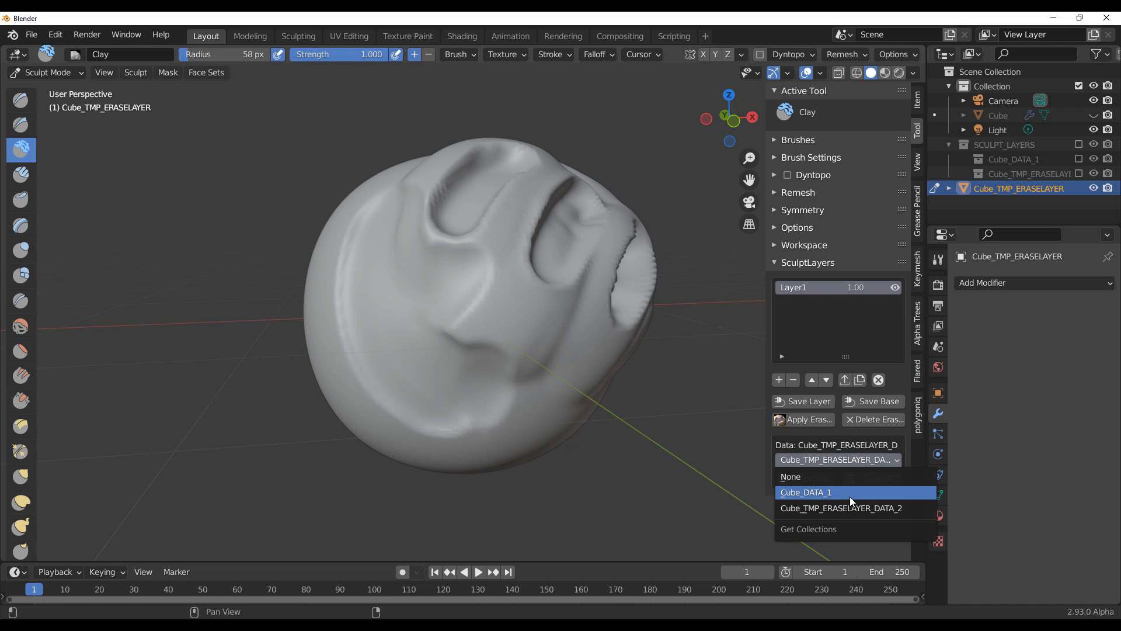
click(848, 492)
click(844, 458)
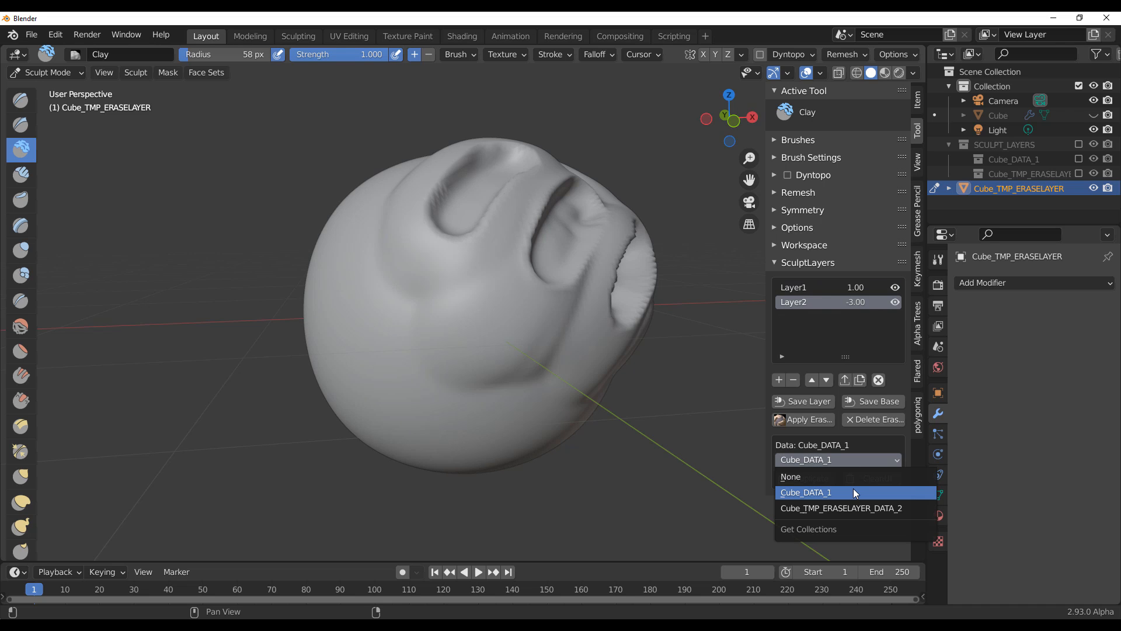
click(853, 489)
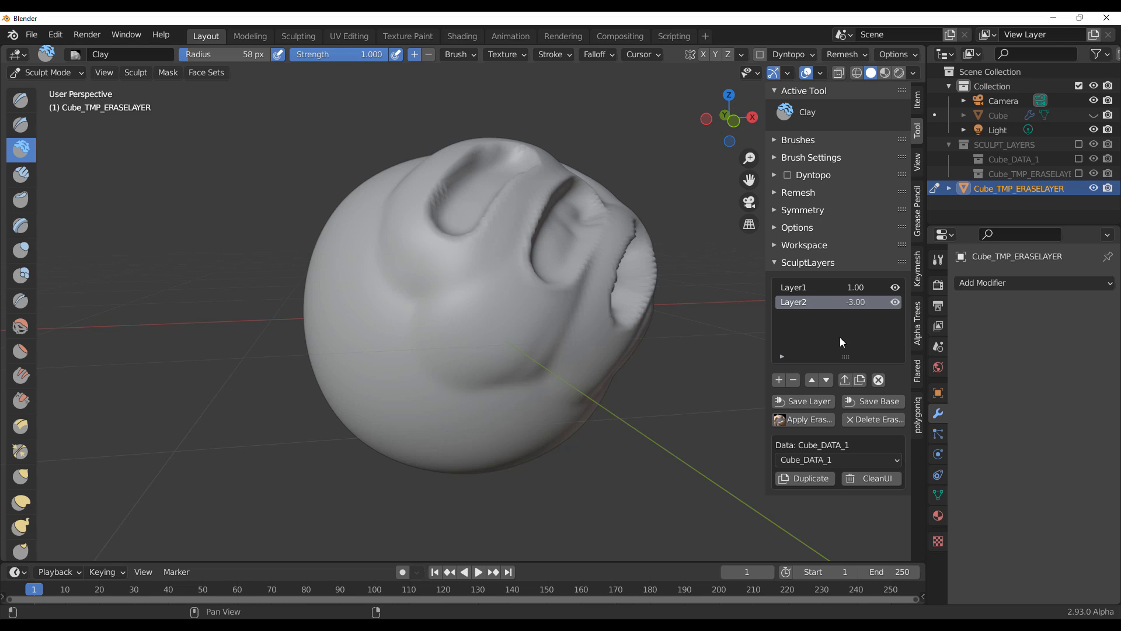
click(897, 461)
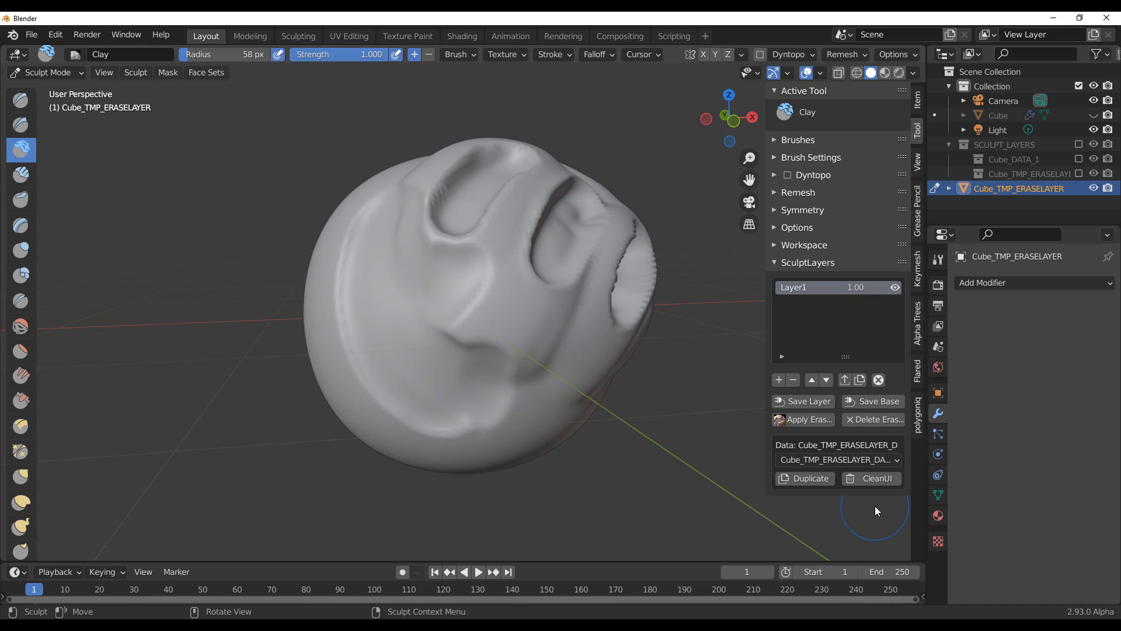
click(875, 507)
click(876, 459)
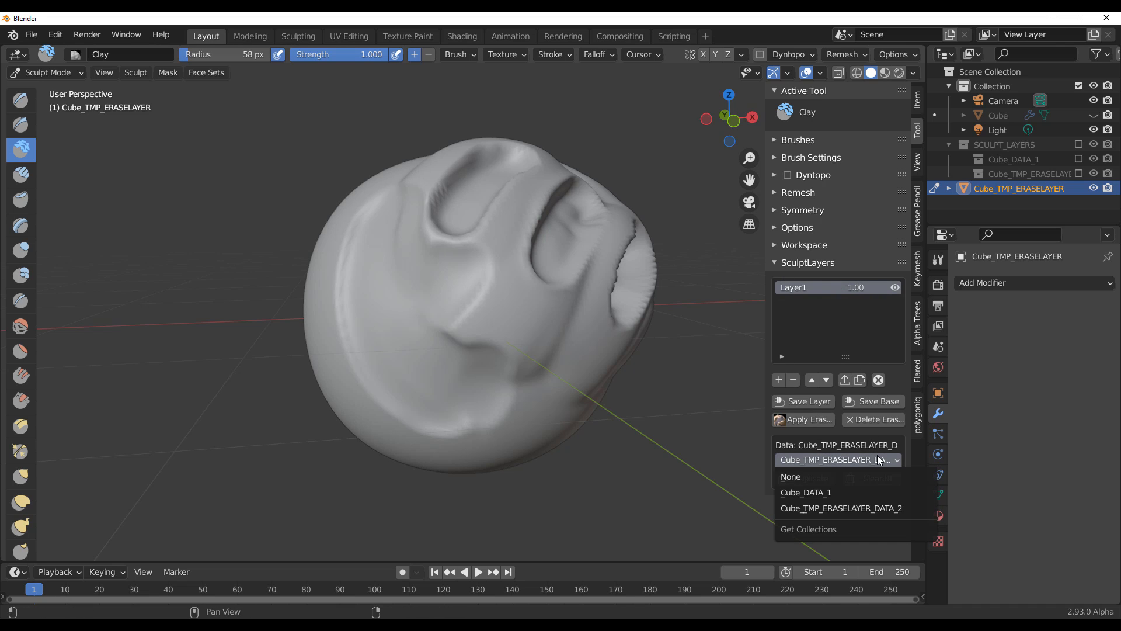
click(881, 491)
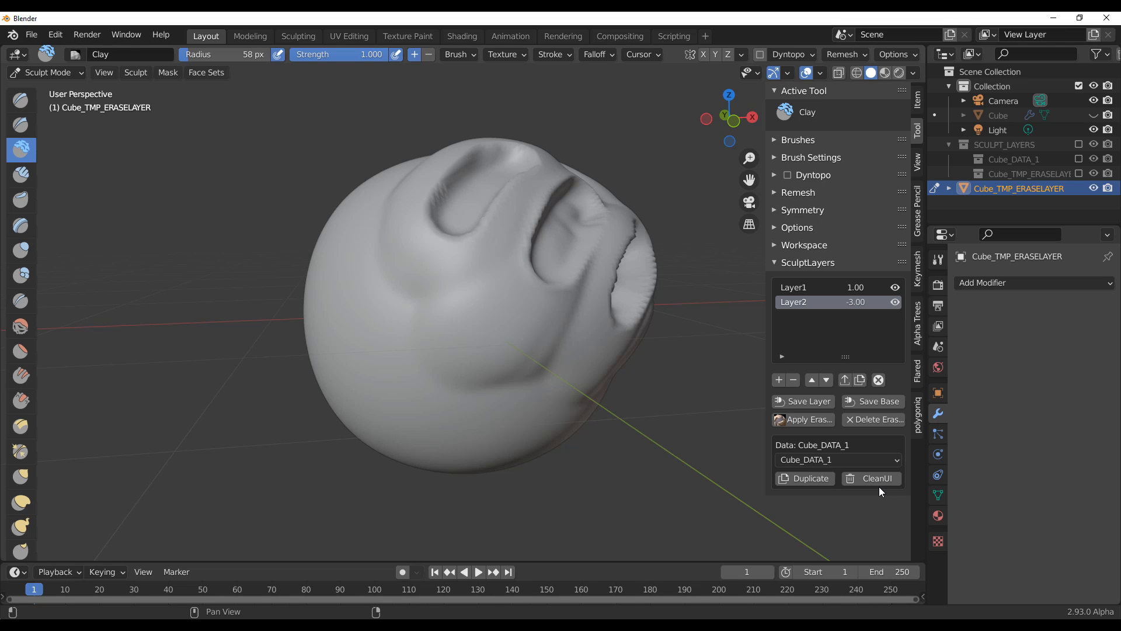
Step: Start a new file without saving the current scene and delete the default cube
click(31, 35)
mouse_move(122, 53)
click(222, 53)
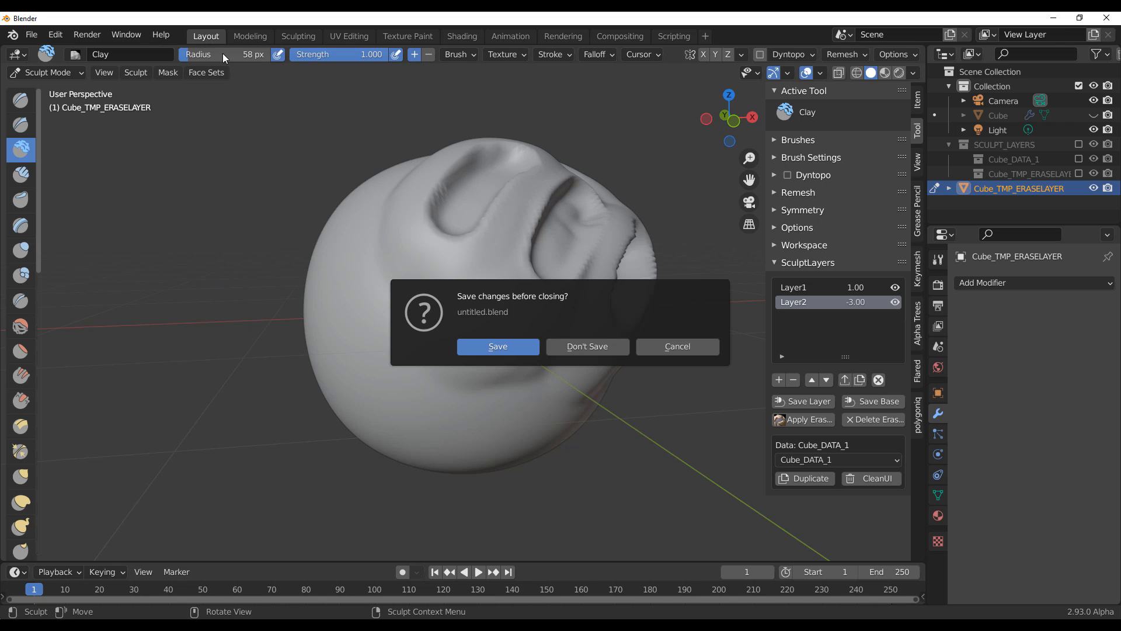
click(597, 353)
key(Delete)
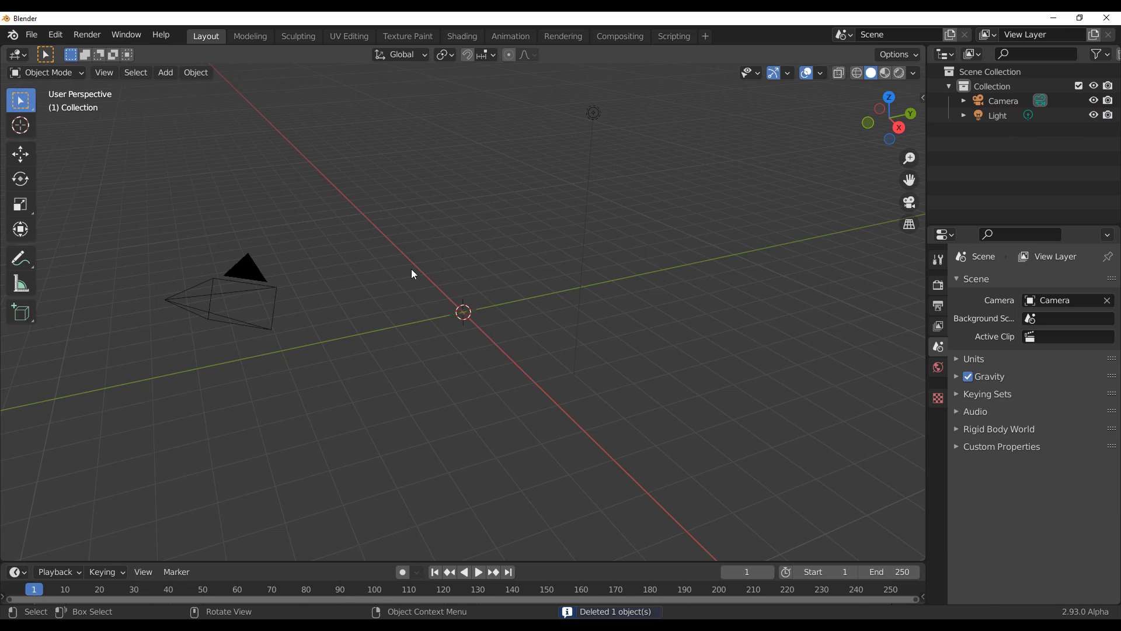
Step: Add a Grid mesh at the scene origin and scale it up to about 3.861
key(shift+a)
mouse_move(415, 261)
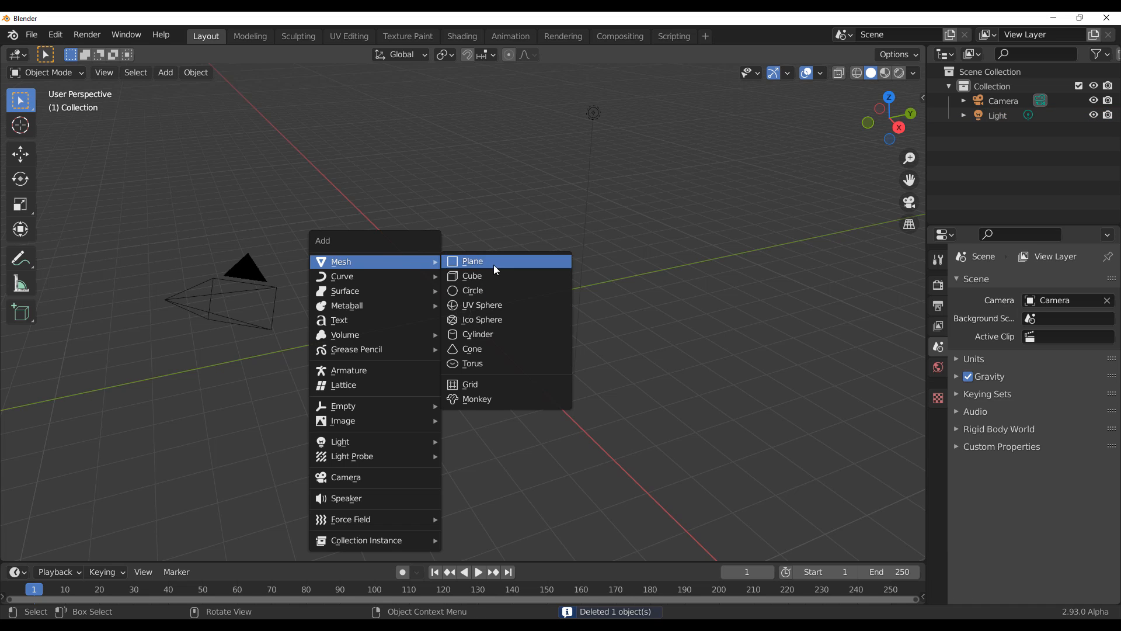
click(492, 384)
key(s)
click(696, 505)
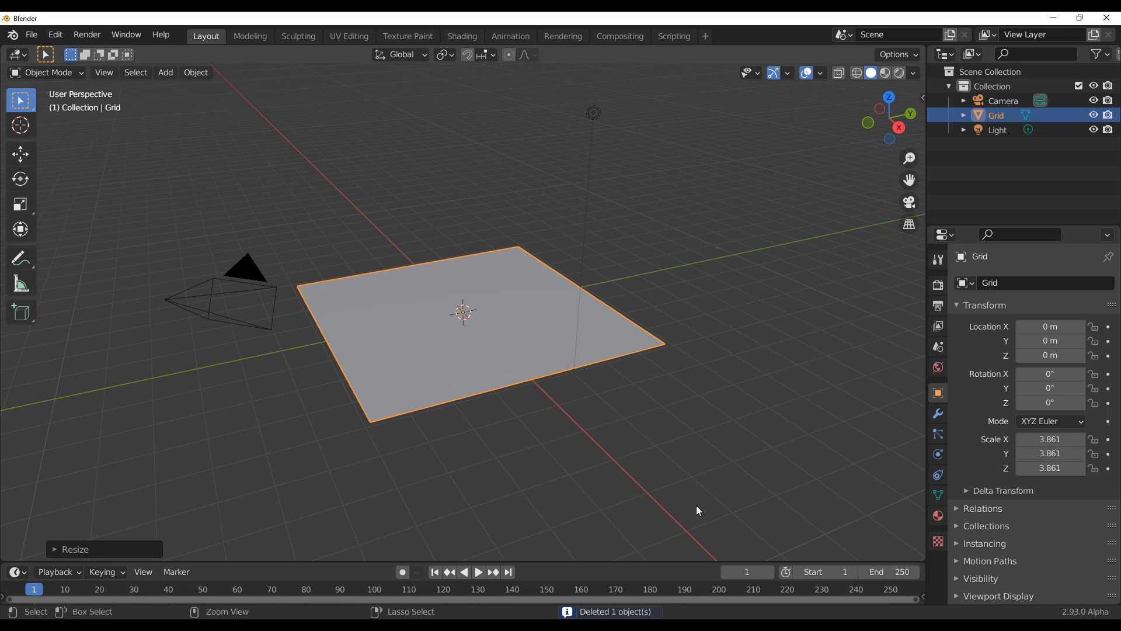
Step: Shade the grid smooth and apply a Catmull-Clark Subdivision modifier with viewport level 5 to it
key(ctrl+1)
right_click(534, 198)
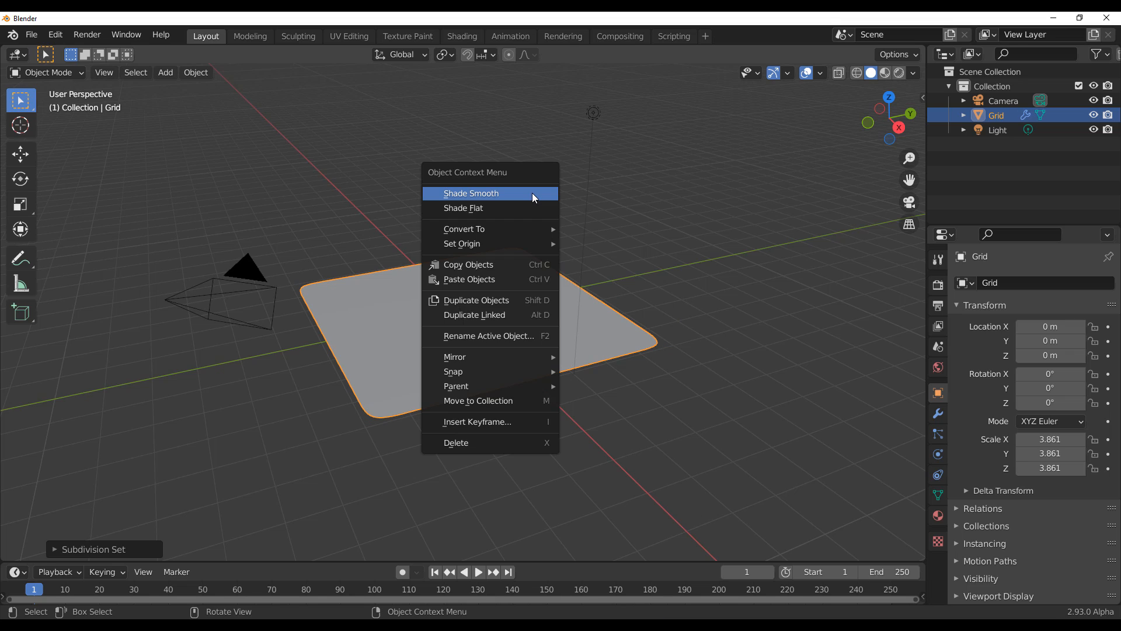
click(939, 414)
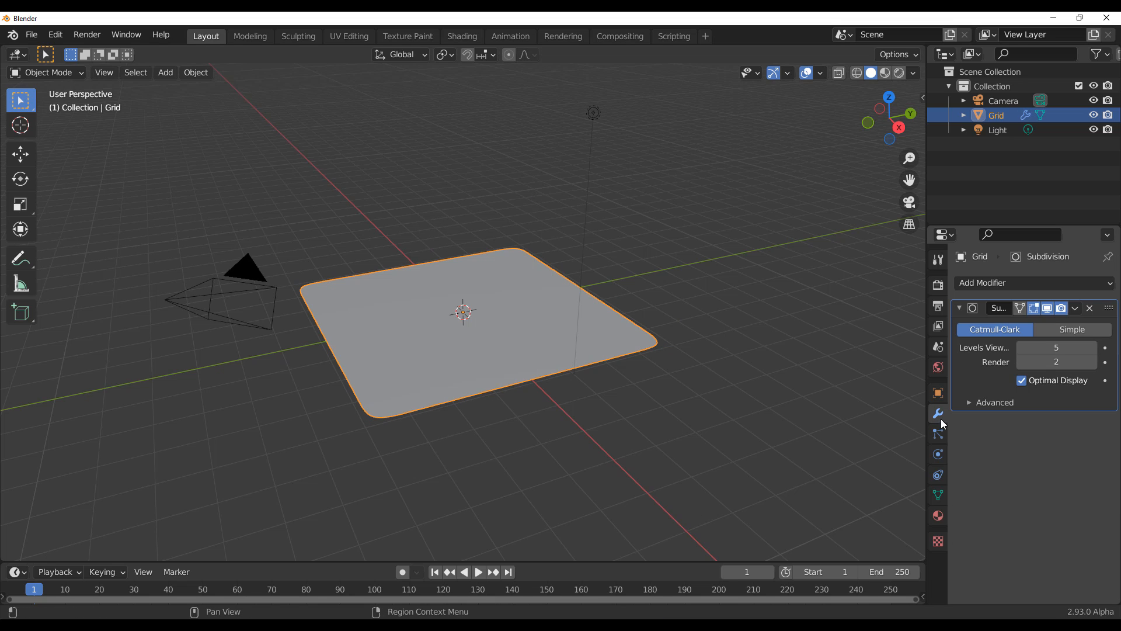
click(1074, 308)
click(1032, 328)
Step: Add a Multiresolution modifier to the grid and switch the grid to Sculpt Mode
click(1003, 282)
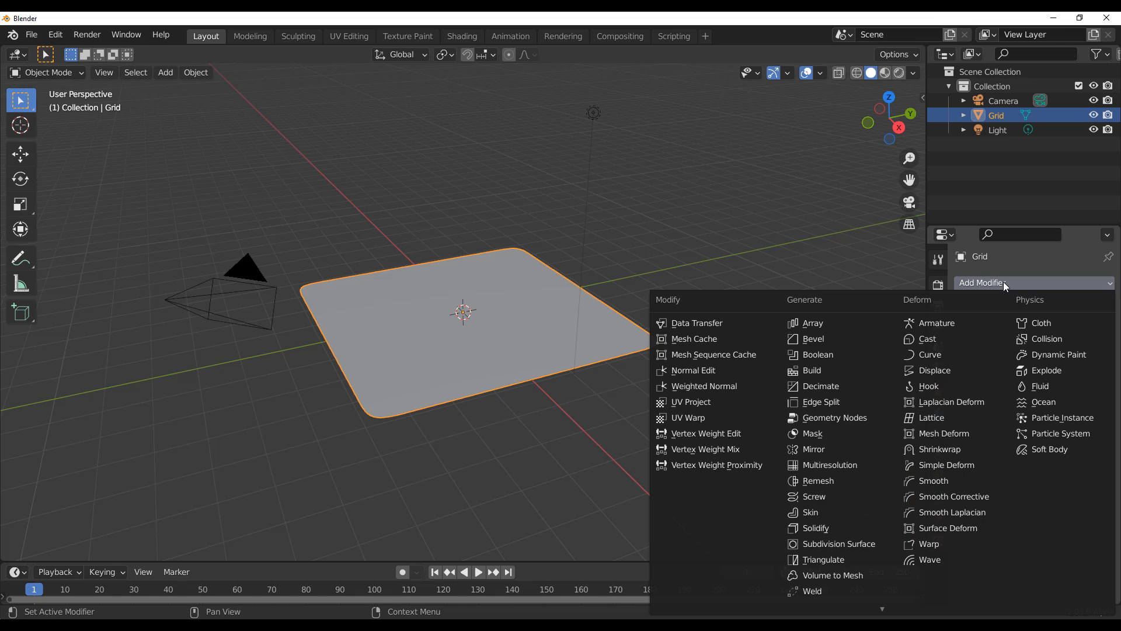
click(836, 463)
scroll(402, 311, up, 4)
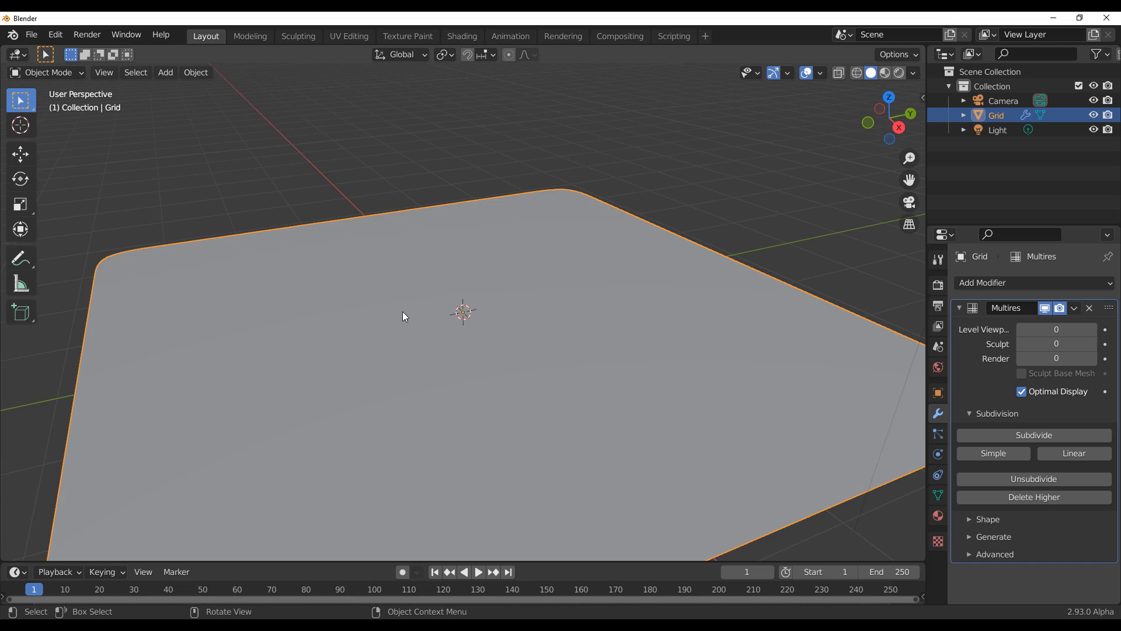
middle_drag(402, 311, 473, 328)
scroll(473, 328, down, 2)
click(55, 74)
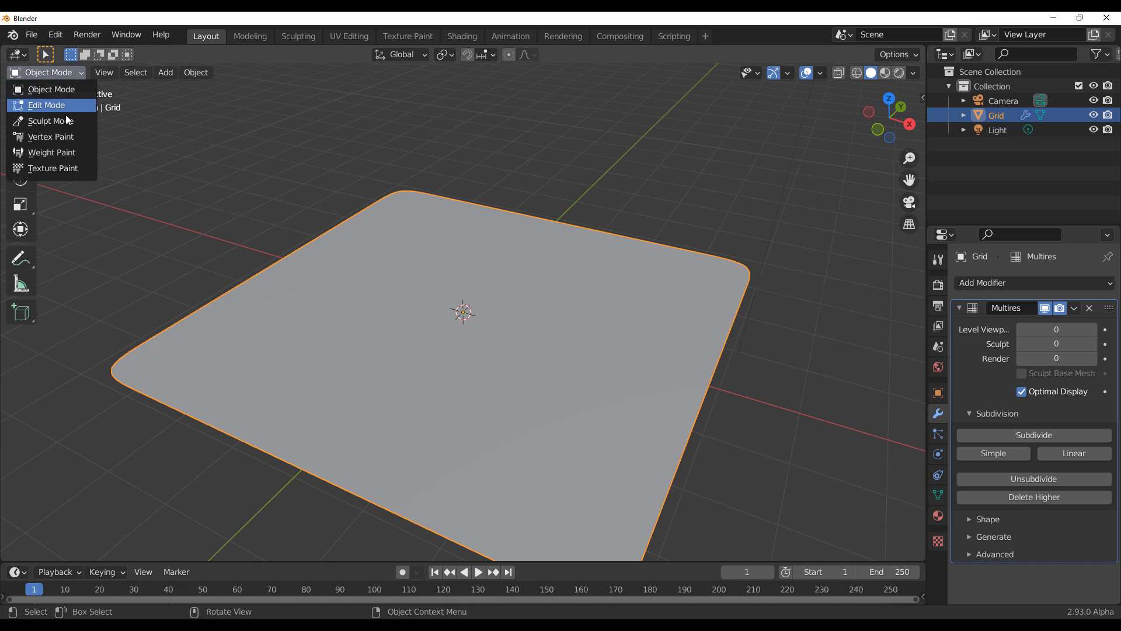
click(69, 129)
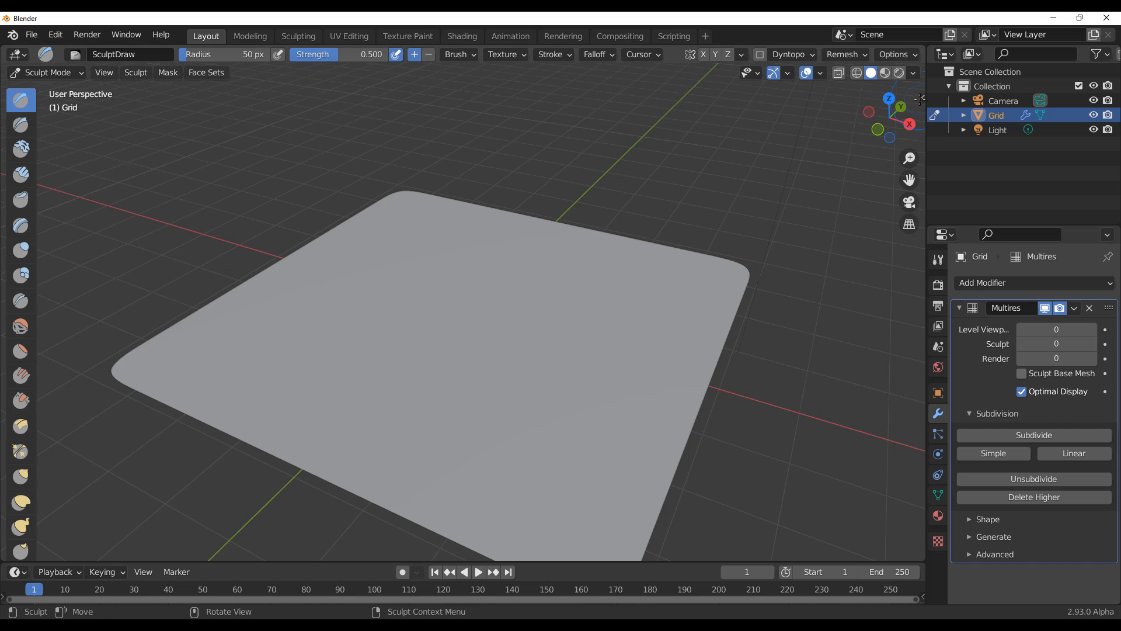
Step: Show the sidebar's brush tool settings and collapse Brush Settings so the SculptLayers controls are accessible
key(n)
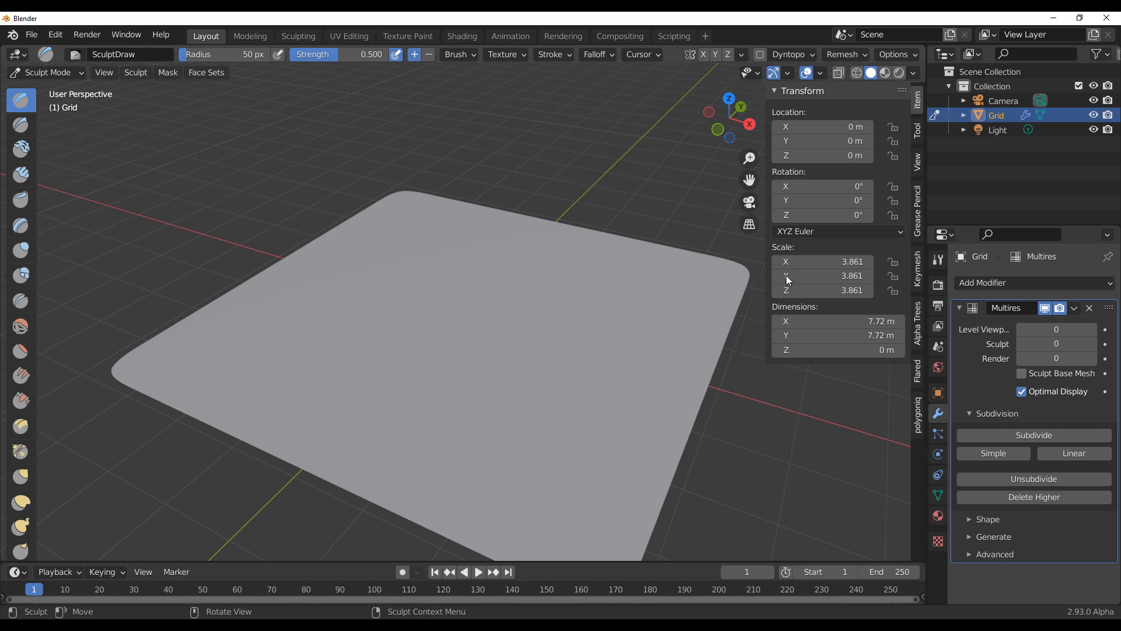
click(917, 131)
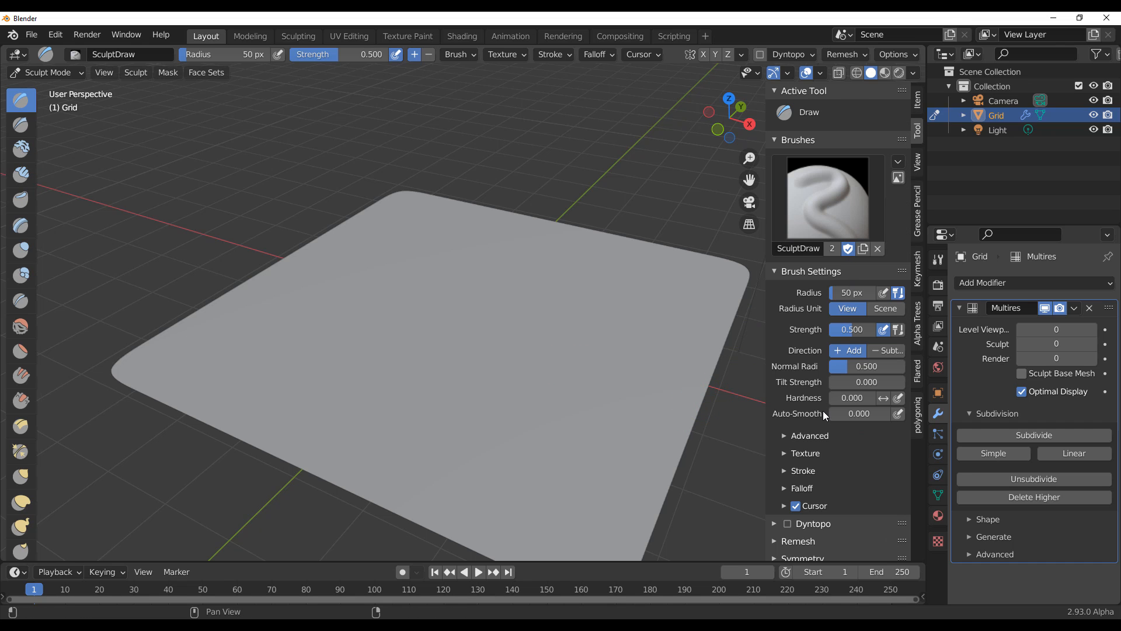
scroll(566, 320, down, 3)
scroll(491, 315, up, 4)
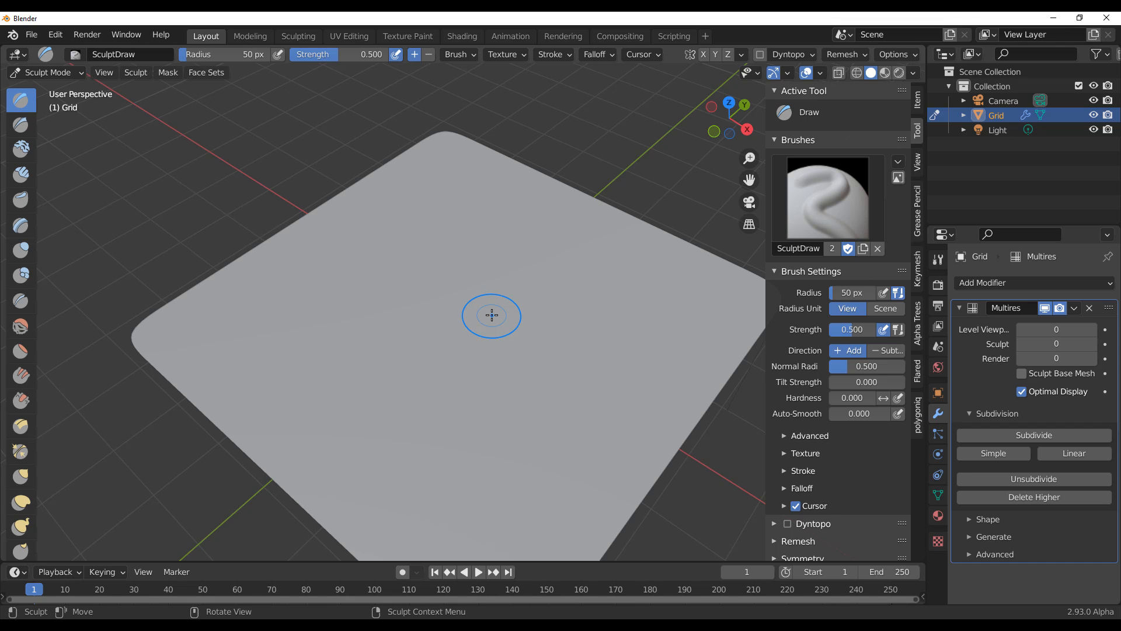
scroll(835, 409, down, 6)
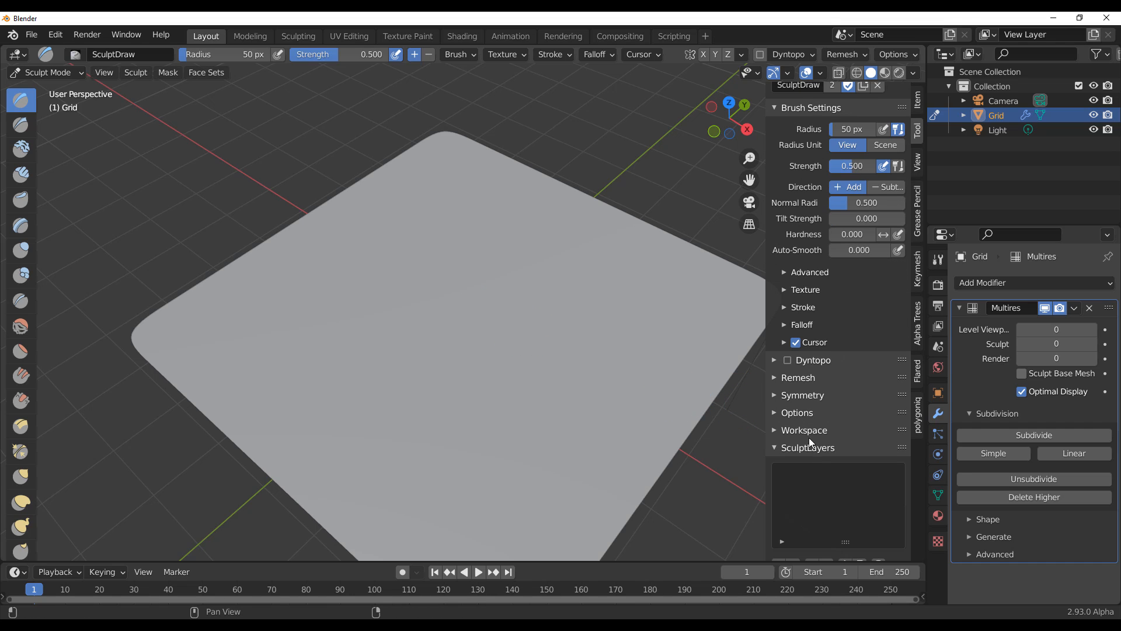
scroll(810, 442, up, 4)
click(779, 201)
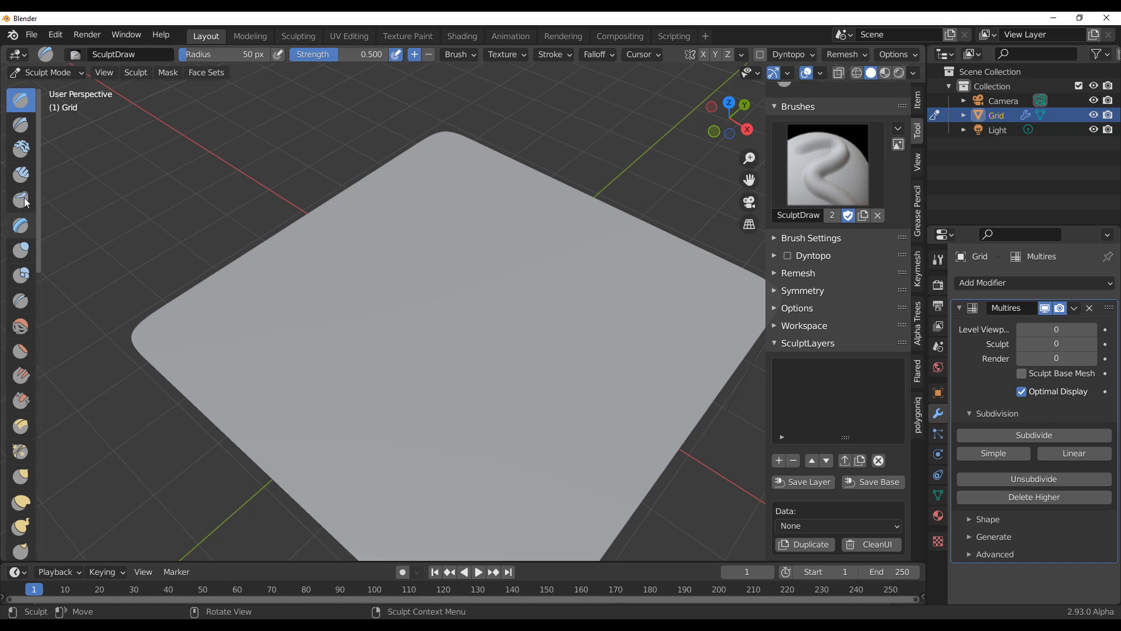
Step: Choose the Clay Strips brush, subdivide the grid's Multires modifier to level 1 and add a sculpt layer
click(21, 175)
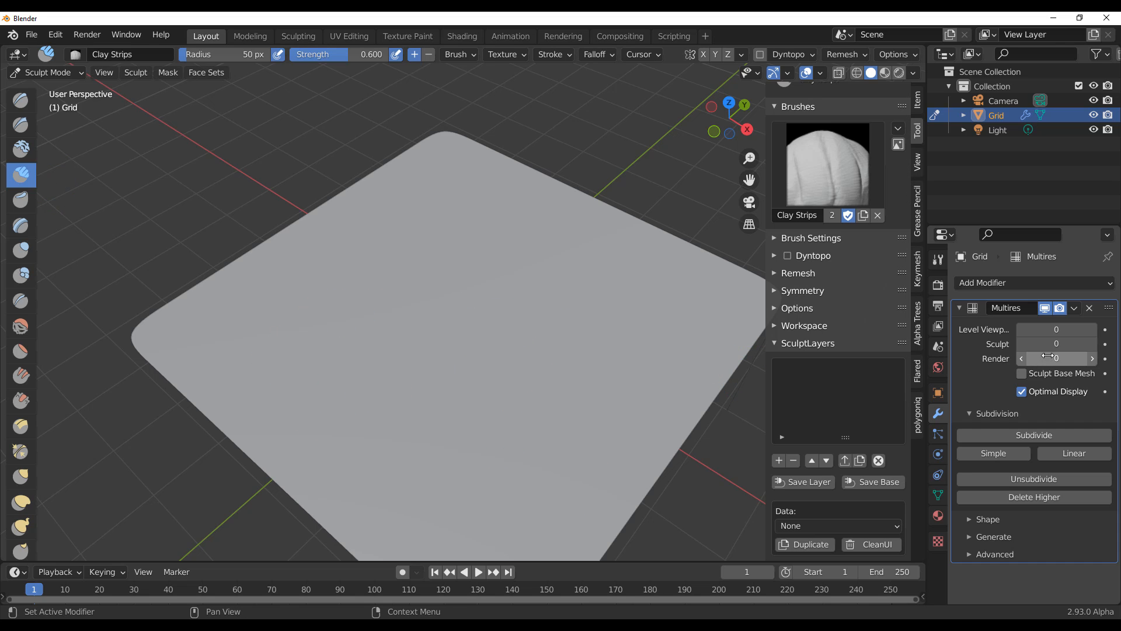
click(1036, 435)
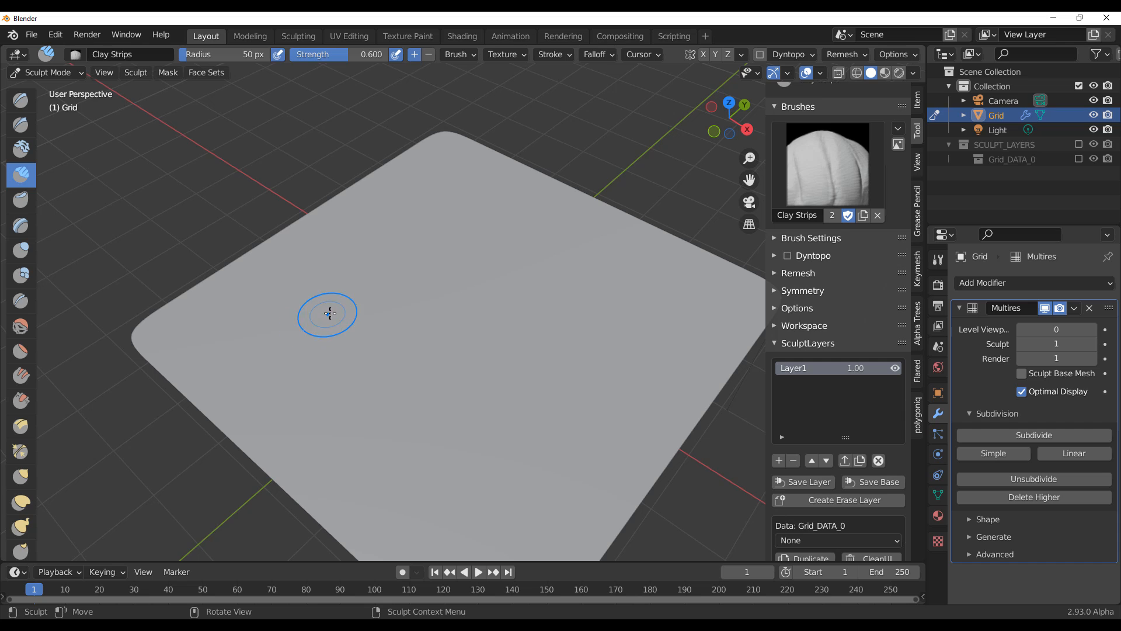
Step: Set the brush radius to 126 px and sculpt broad overlapping clay strips across the grid on the first layer
key(f)
click(304, 331)
mouse_move(282, 338)
mouse_down()
mouse_move(323, 298)
mouse_move(514, 180)
mouse_move(272, 367)
mouse_move(513, 253)
mouse_move(440, 355)
mouse_move(374, 502)
mouse_move(603, 342)
mouse_move(488, 493)
mouse_move(646, 305)
mouse_up()
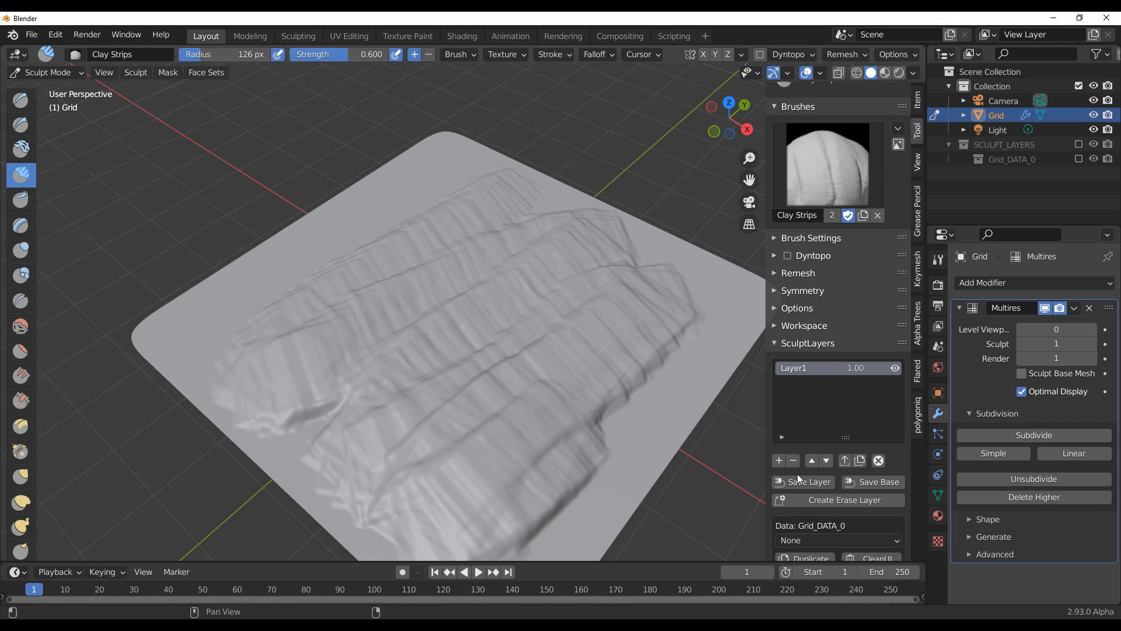
Step: Subdivide the Multires modifier to level 2, sculpt crossing clay strips on a second sculpt layer and save that layer
click(1042, 436)
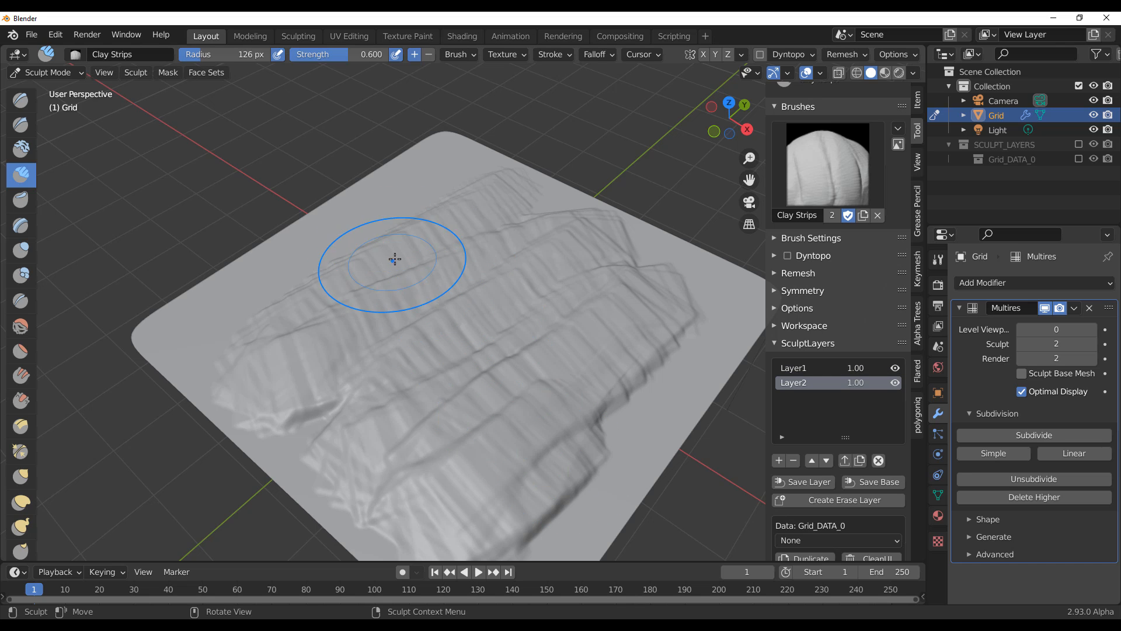
mouse_move(345, 238)
mouse_down()
mouse_move(438, 498)
mouse_move(368, 230)
mouse_move(500, 403)
mouse_move(530, 262)
mouse_move(586, 301)
mouse_up()
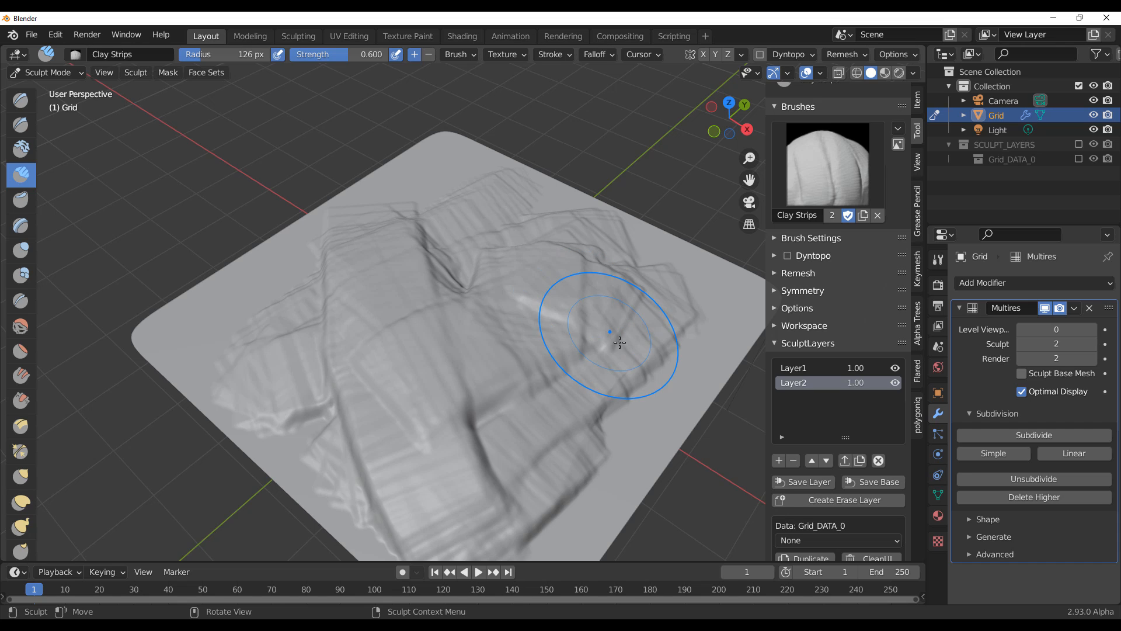
click(809, 485)
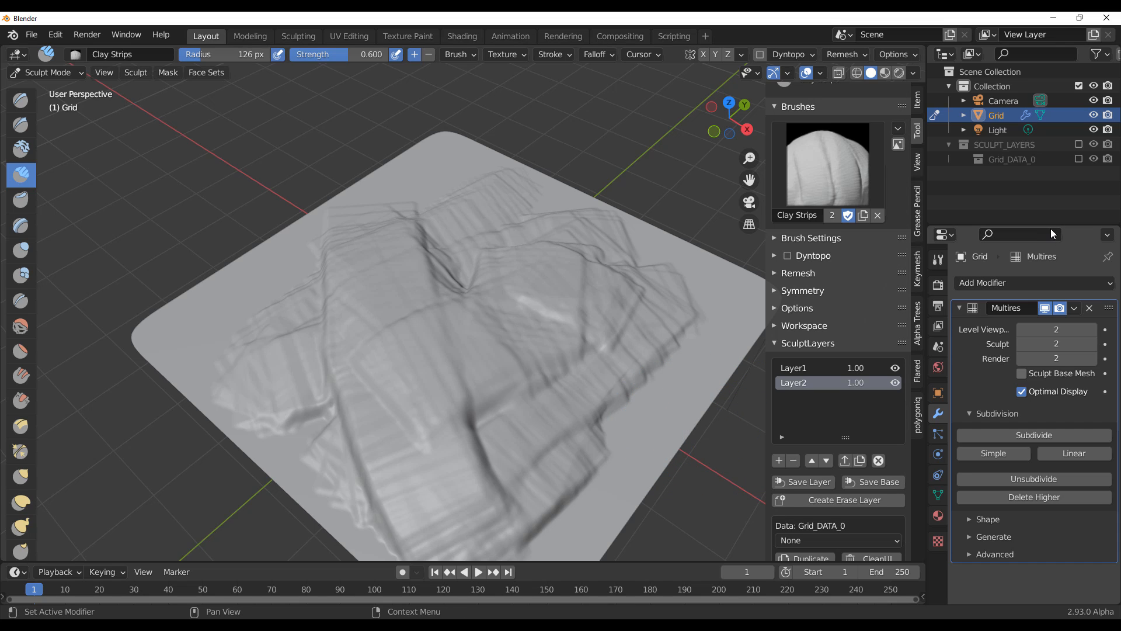
scroll(362, 342, down, 3)
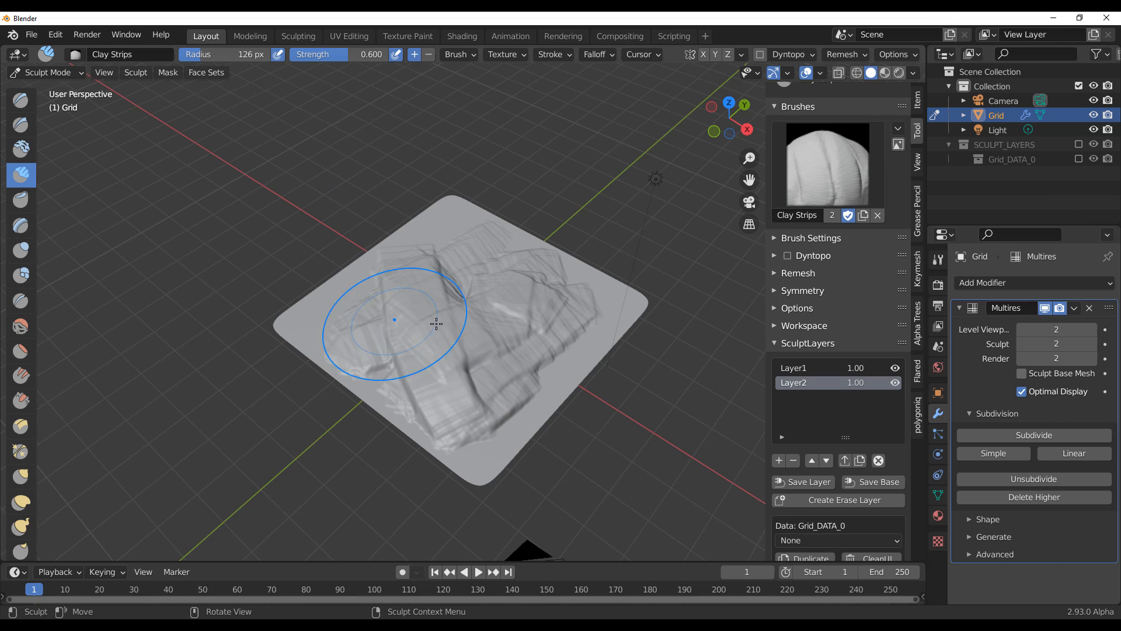
middle_drag(472, 343, 508, 328)
scroll(508, 328, up, 3)
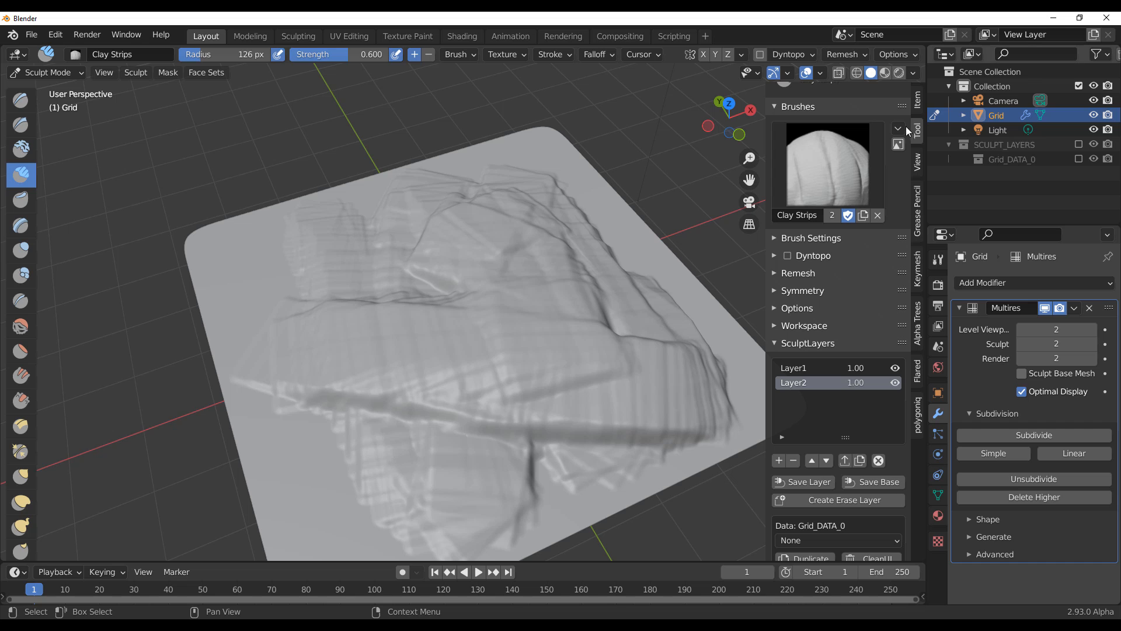
middle_drag(646, 321, 446, 321)
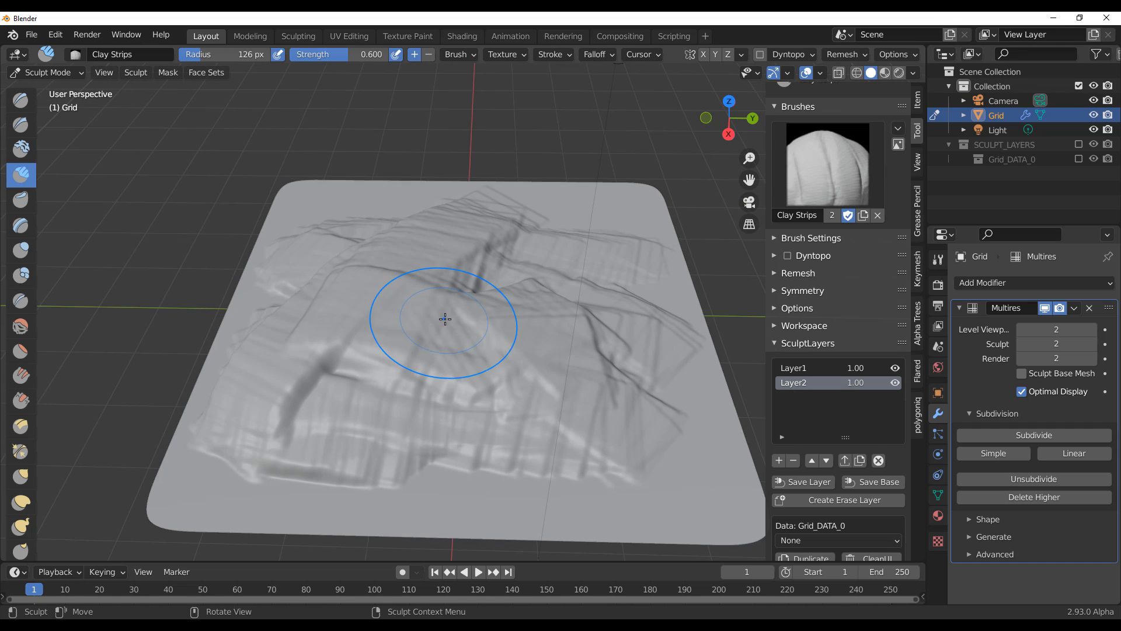
scroll(457, 323, up, 3)
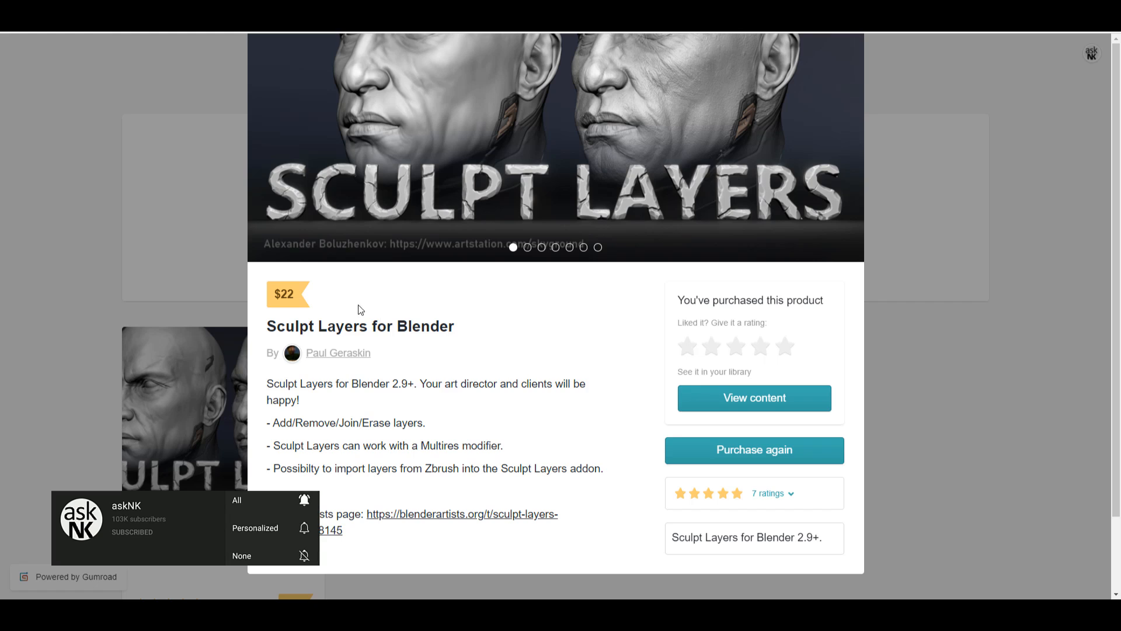
Step: Switch to the Sculpt Layers for Blender page on Gumroad and view the second image of its product gallery
scroll(358, 305, up, 3)
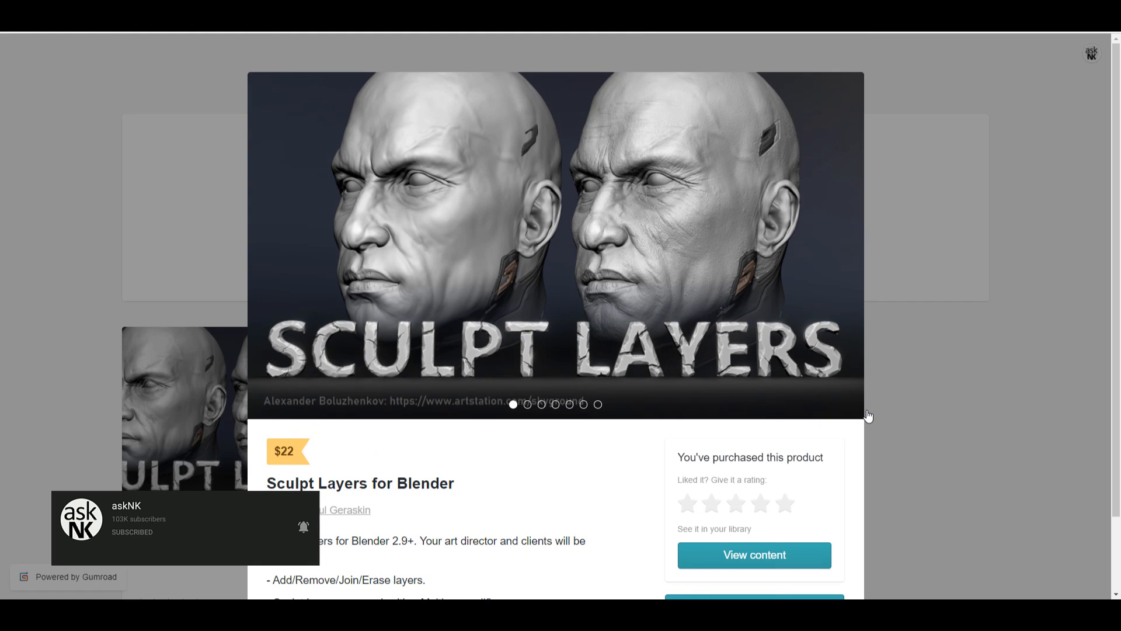
mouse_move(841, 279)
click(849, 246)
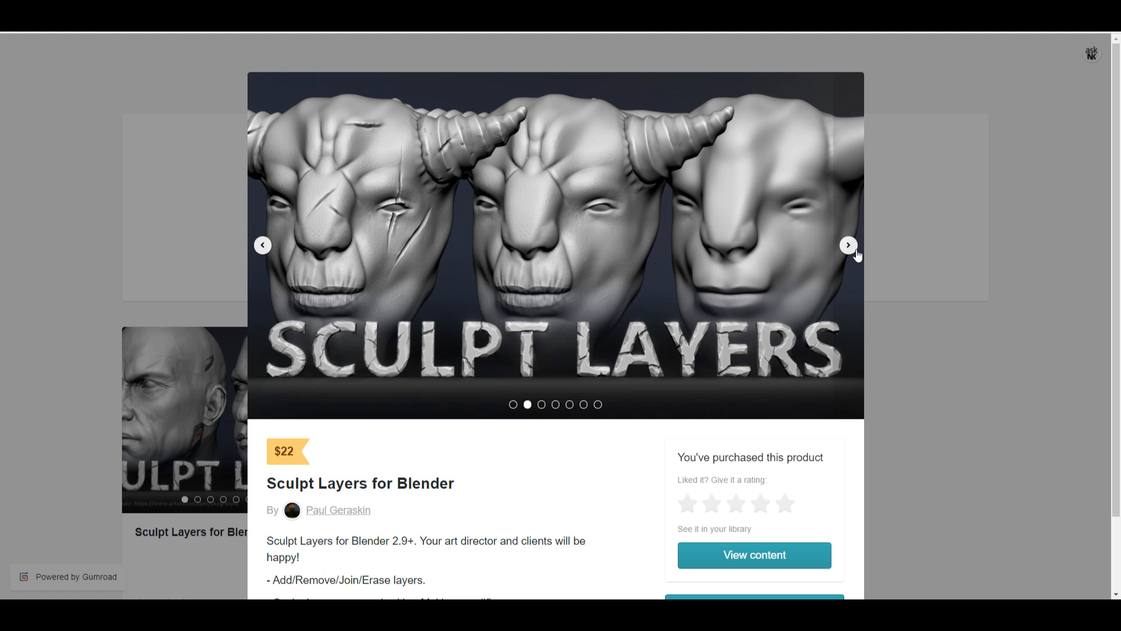